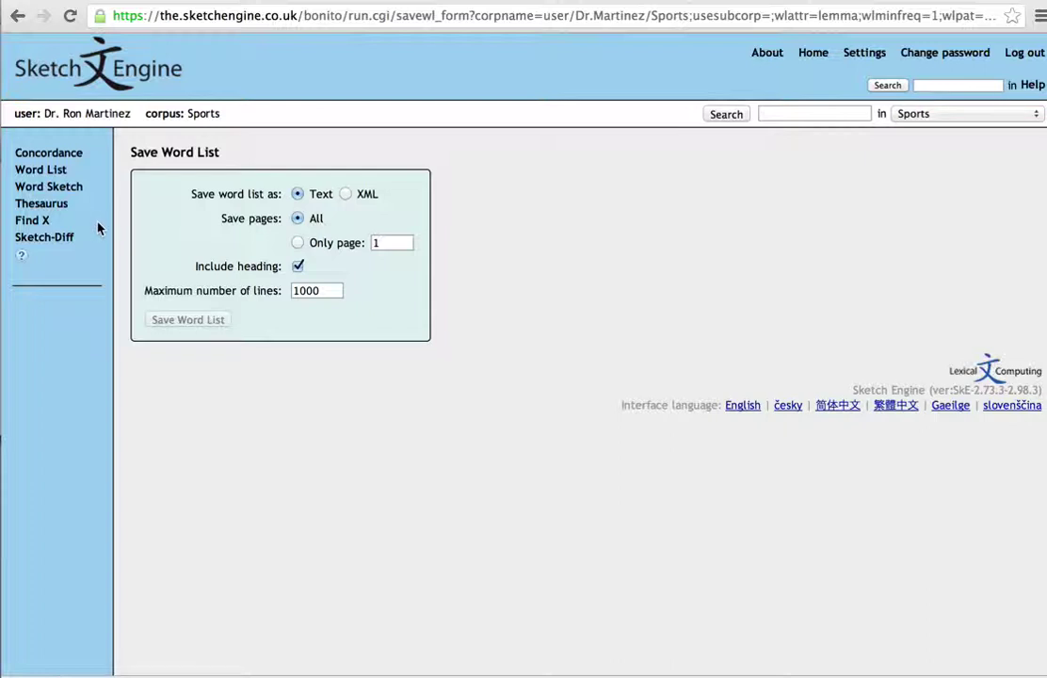
# Step: Return to the Corpora page, where the Sports corpus lists 13,887 tokens
pyautogui.click(111, 73)
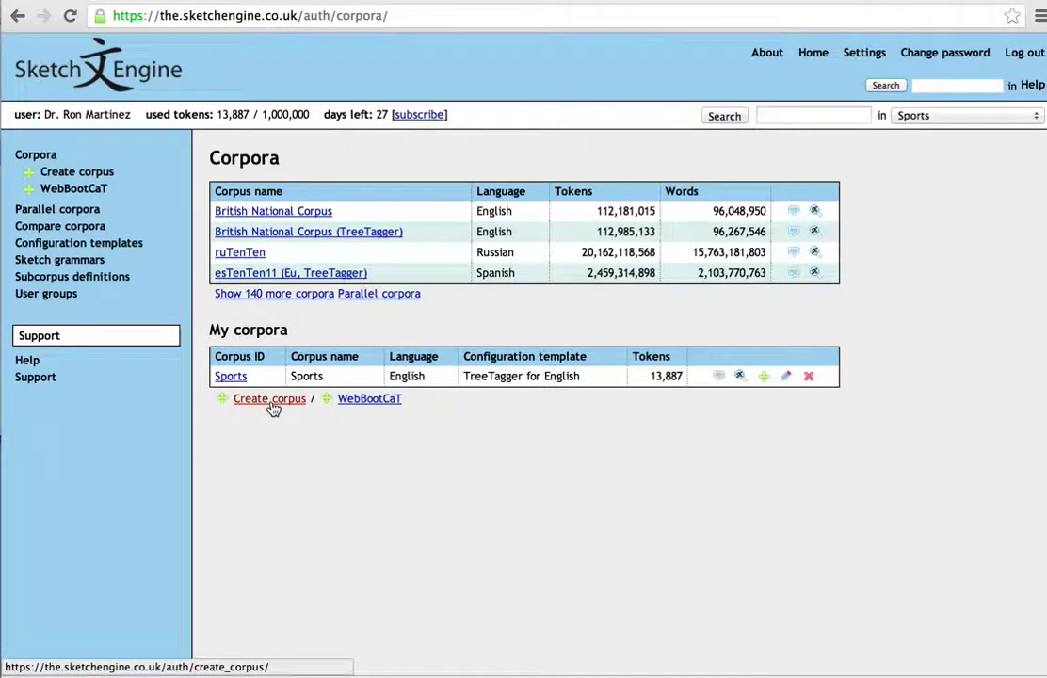
# Step: Start a new corpus with ID GE and English as its language
pyautogui.click(271, 400)
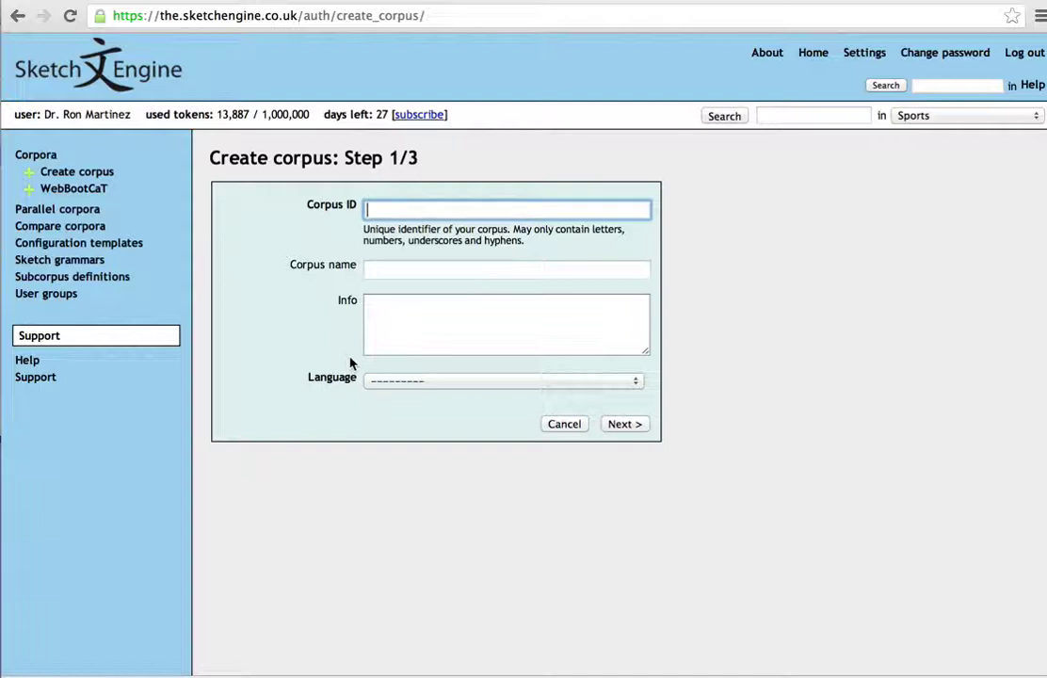
pyautogui.write('GE')
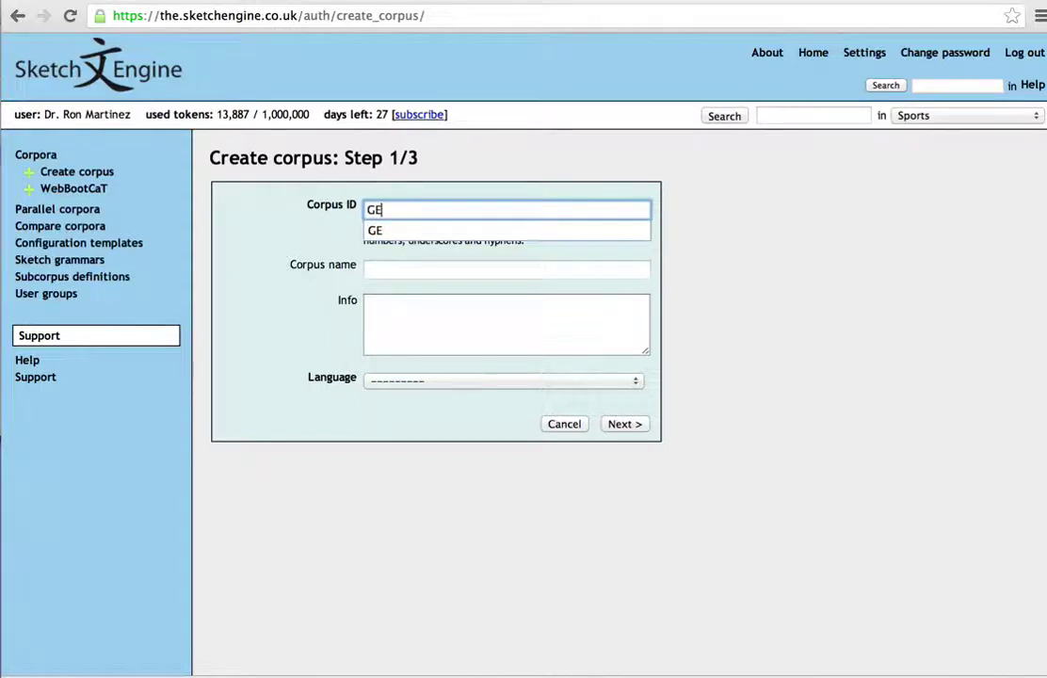
pyautogui.click(534, 474)
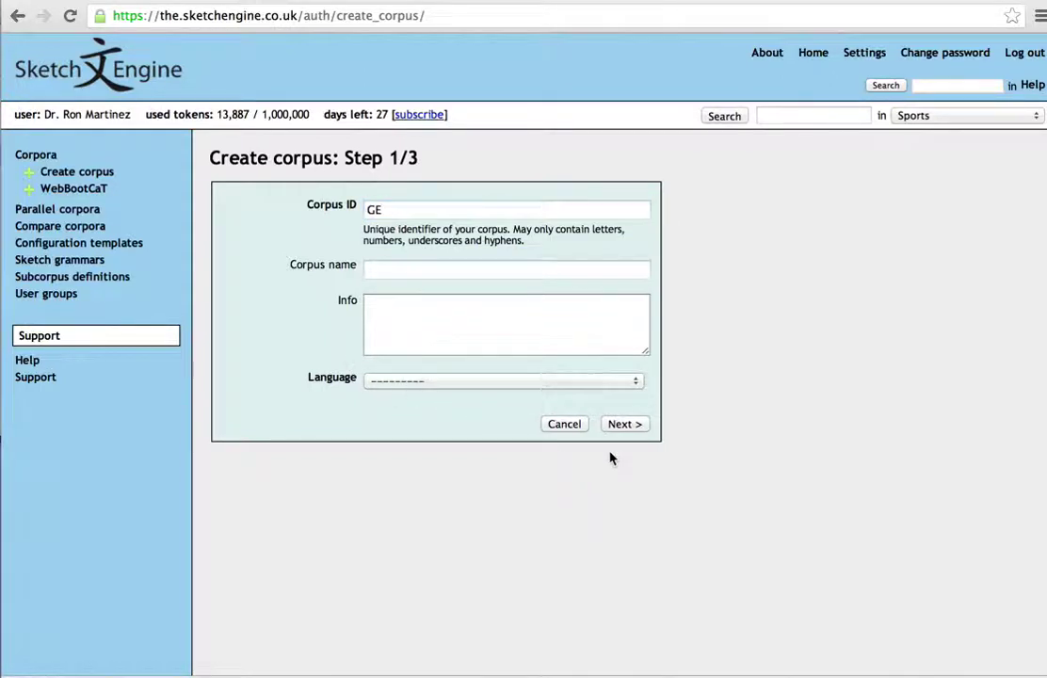
pyautogui.click(639, 386)
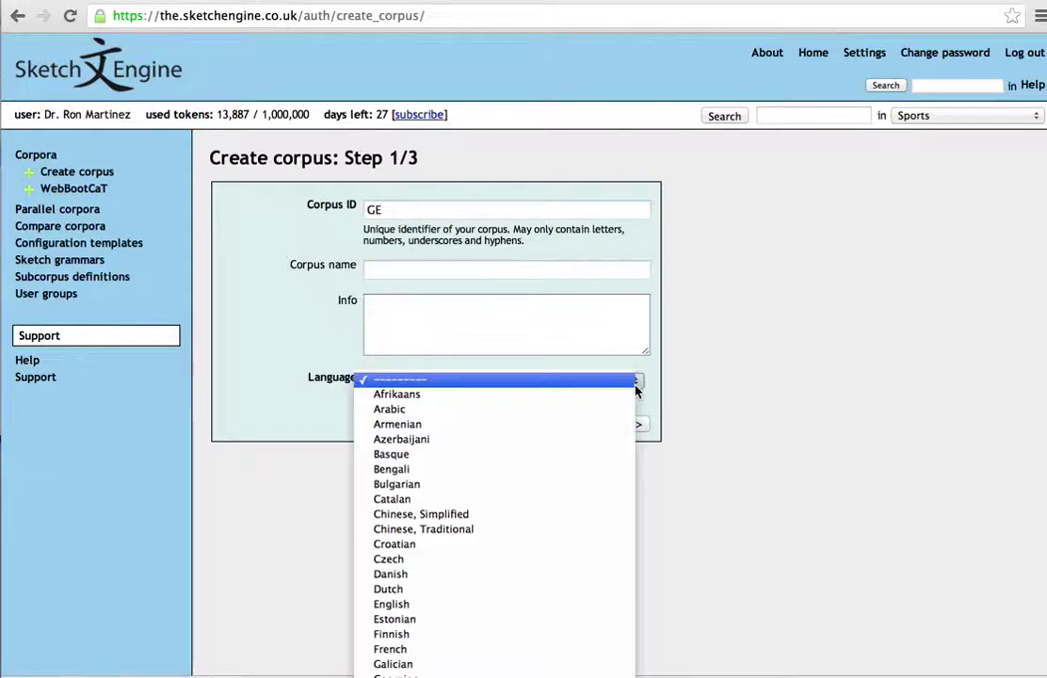
pyautogui.click(514, 605)
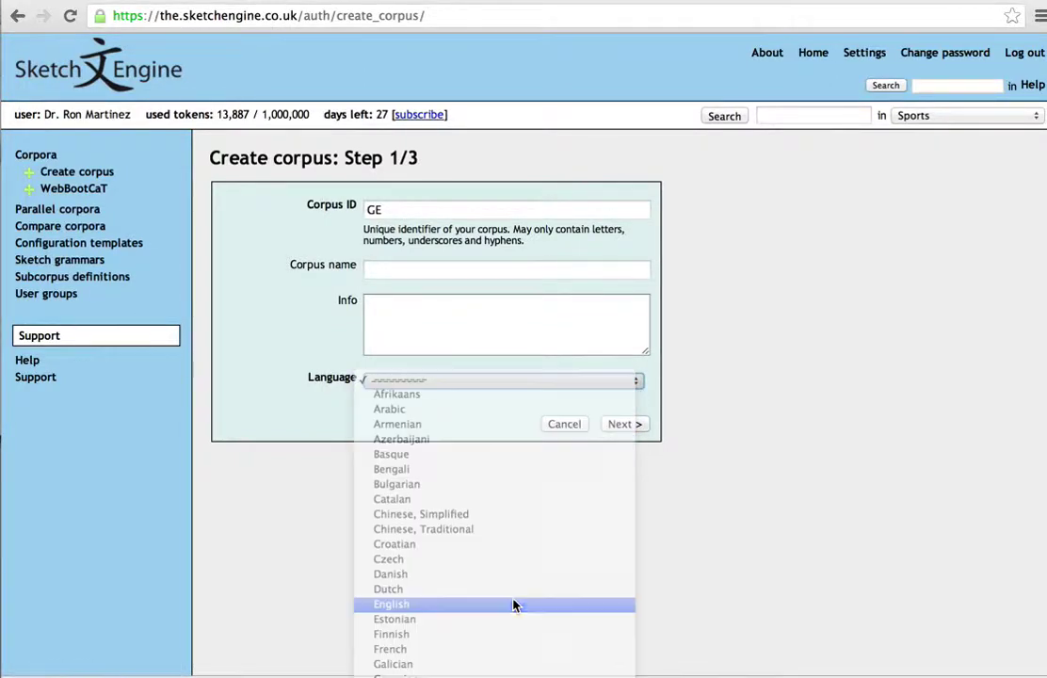
pyautogui.click(621, 426)
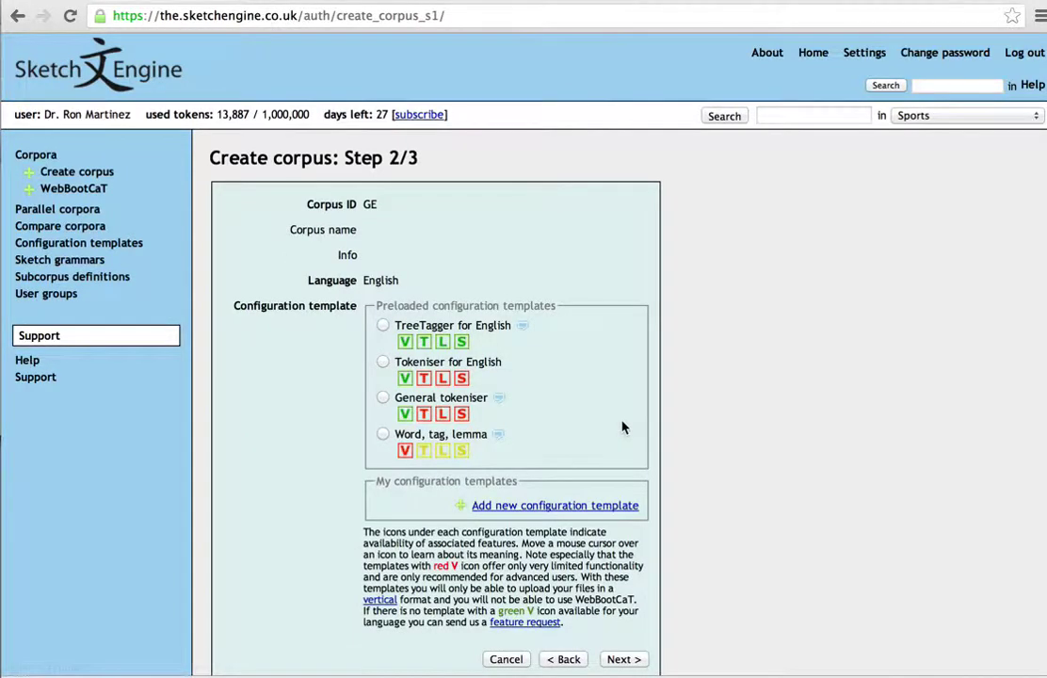
# Step: Choose TreeTagger for English and the English PennTB-TreeTagger 2.2 sketch grammar, and finish
pyautogui.click(384, 325)
pyautogui.scroll(-1, 722, 425)
pyautogui.click(621, 620)
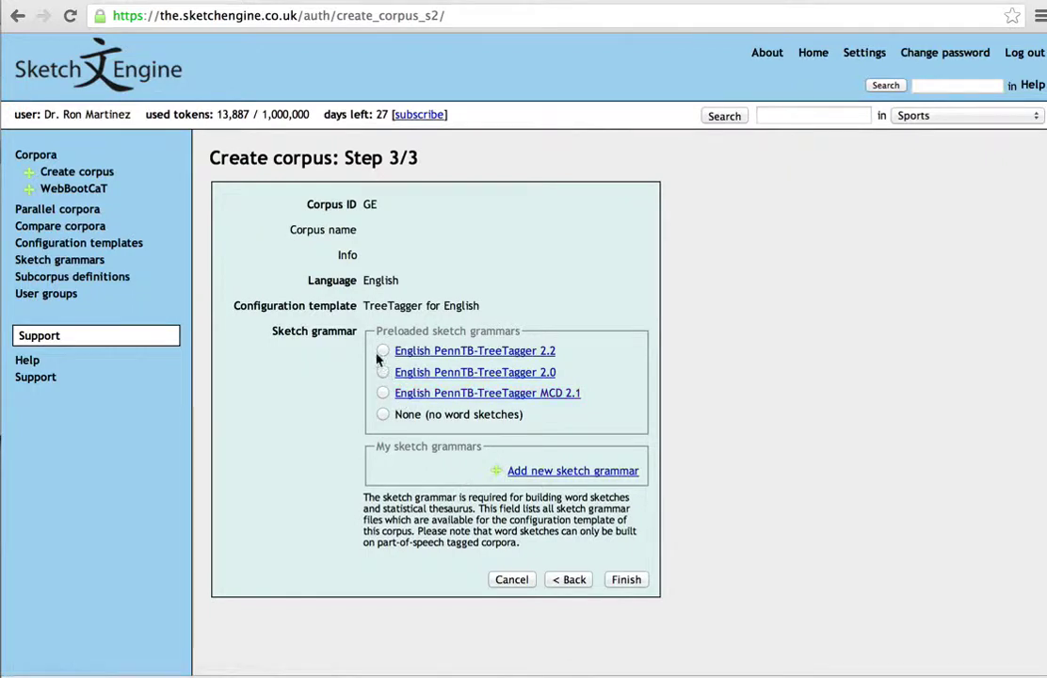
pyautogui.click(381, 353)
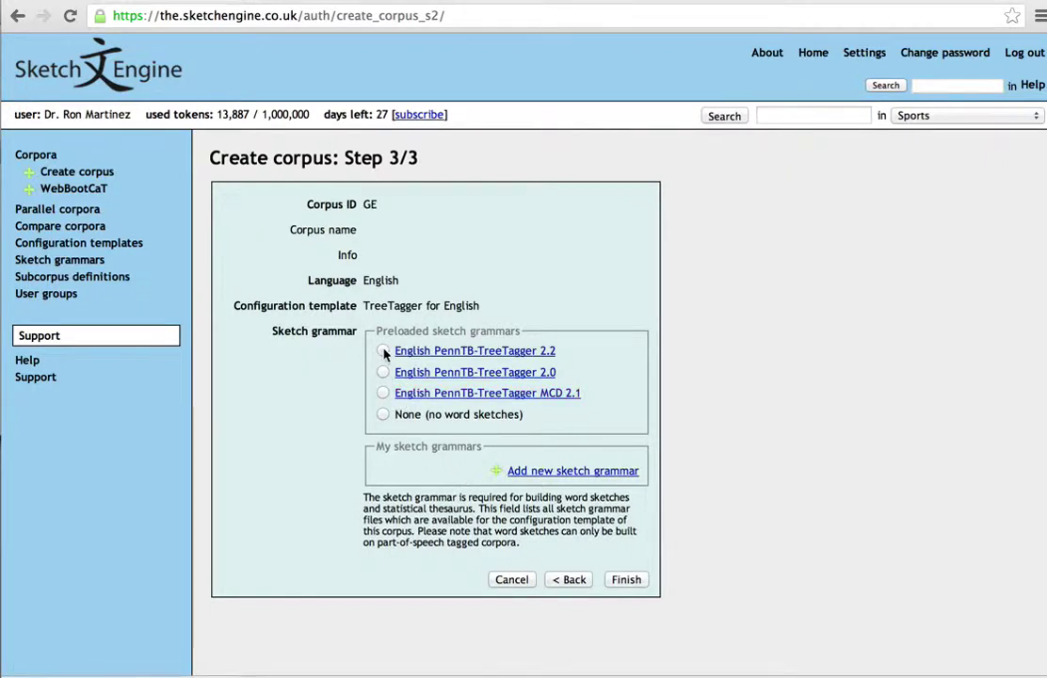
pyautogui.click(625, 581)
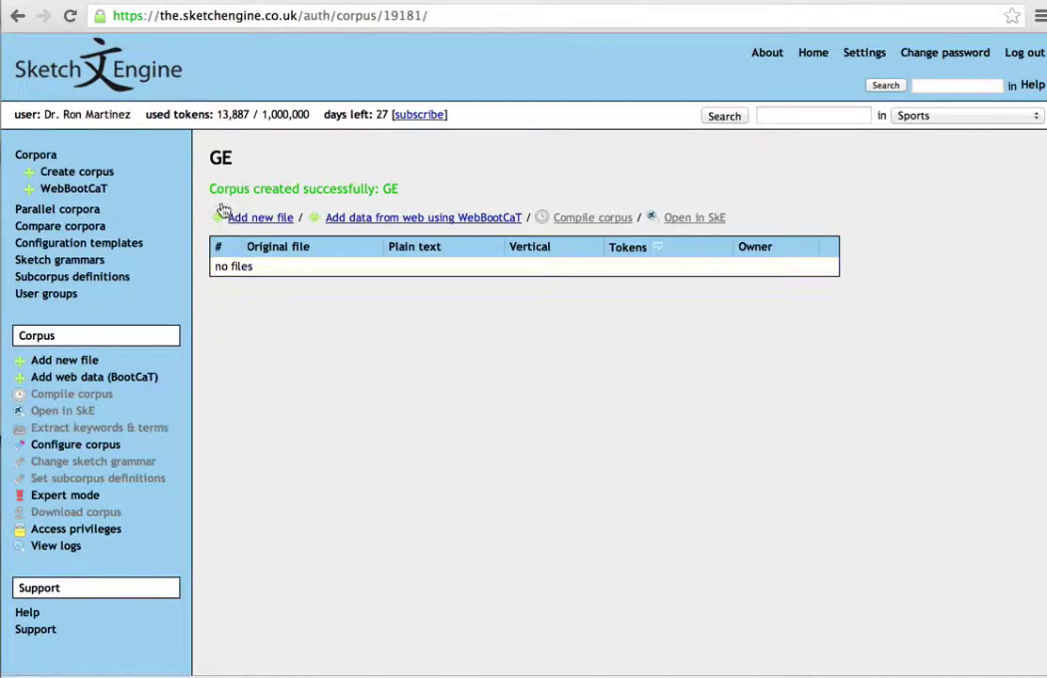
# Step: Pick Real World V2.txt from disk as a new file for GE
pyautogui.click(252, 224)
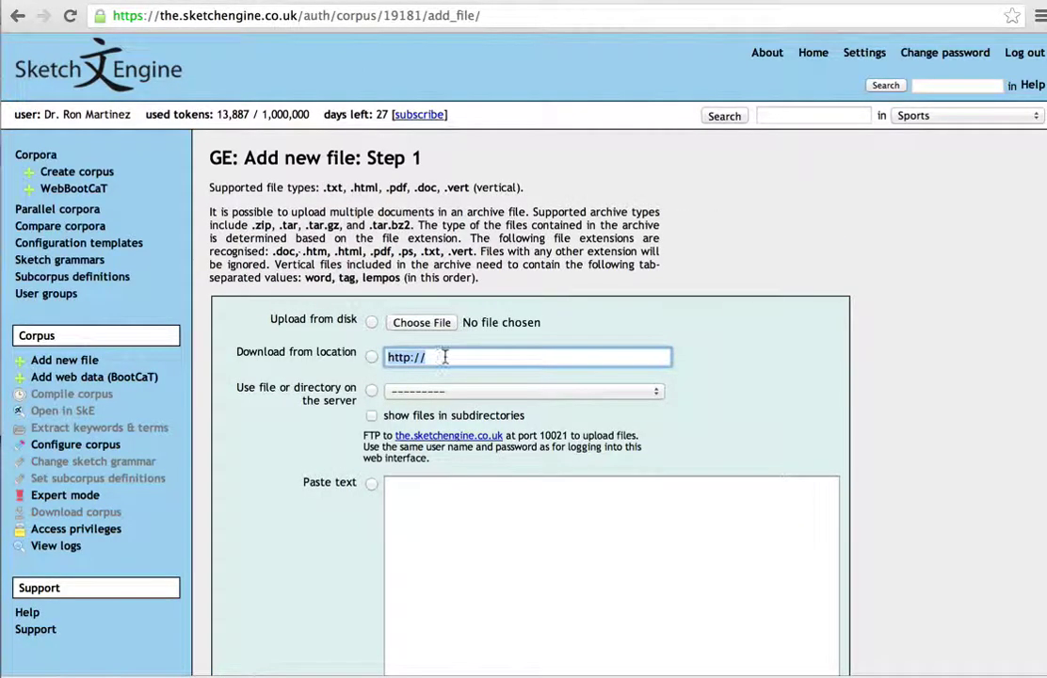
pyautogui.click(426, 325)
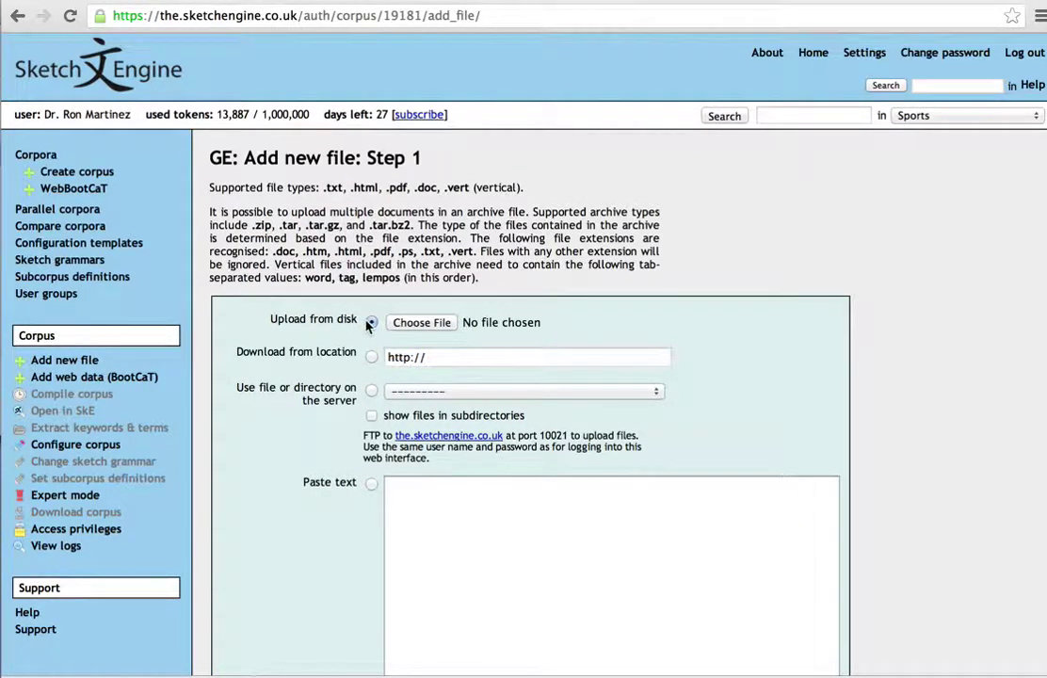
pyautogui.click(424, 327)
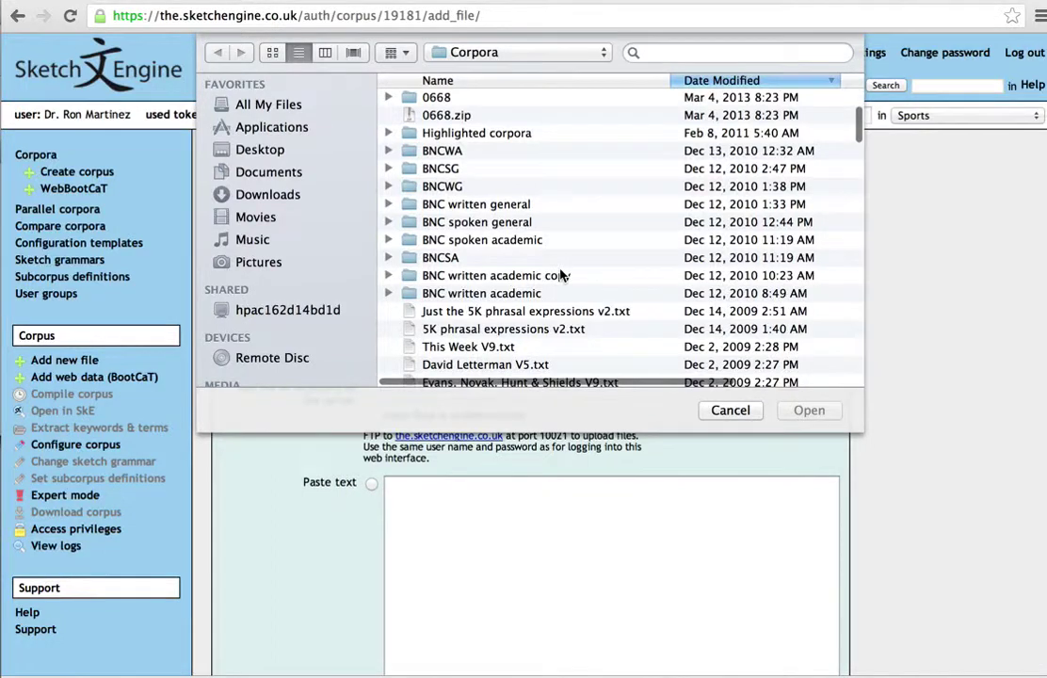
pyautogui.scroll(-5, 555, 275)
pyautogui.scroll(-2, 561, 275)
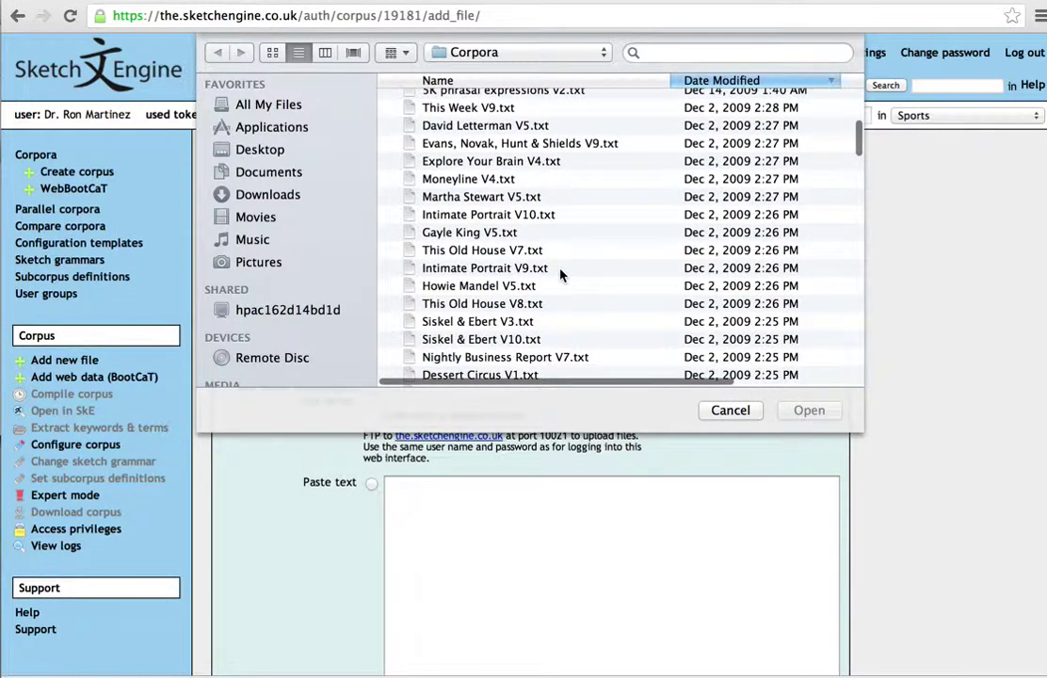
pyautogui.scroll(-4, 560, 274)
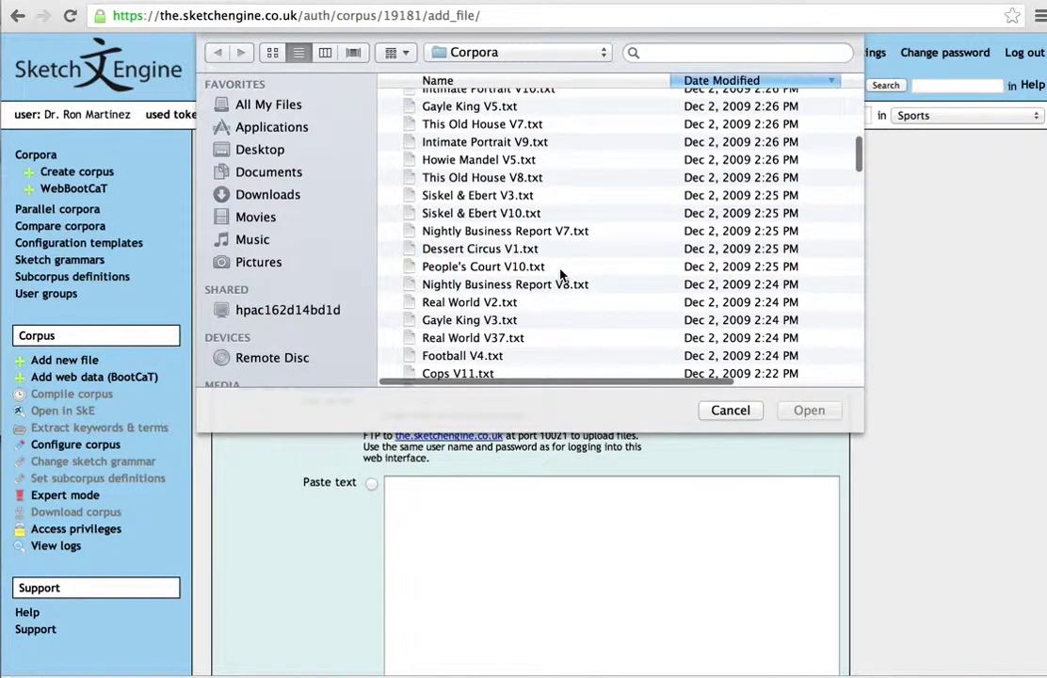
pyautogui.click(471, 303)
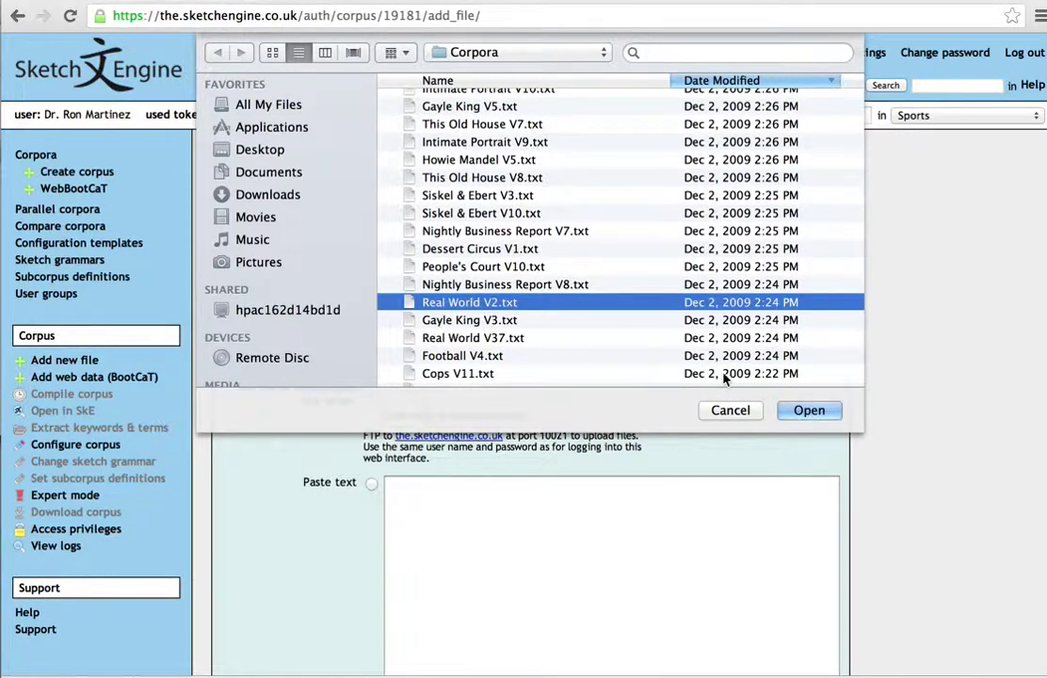
pyautogui.click(807, 411)
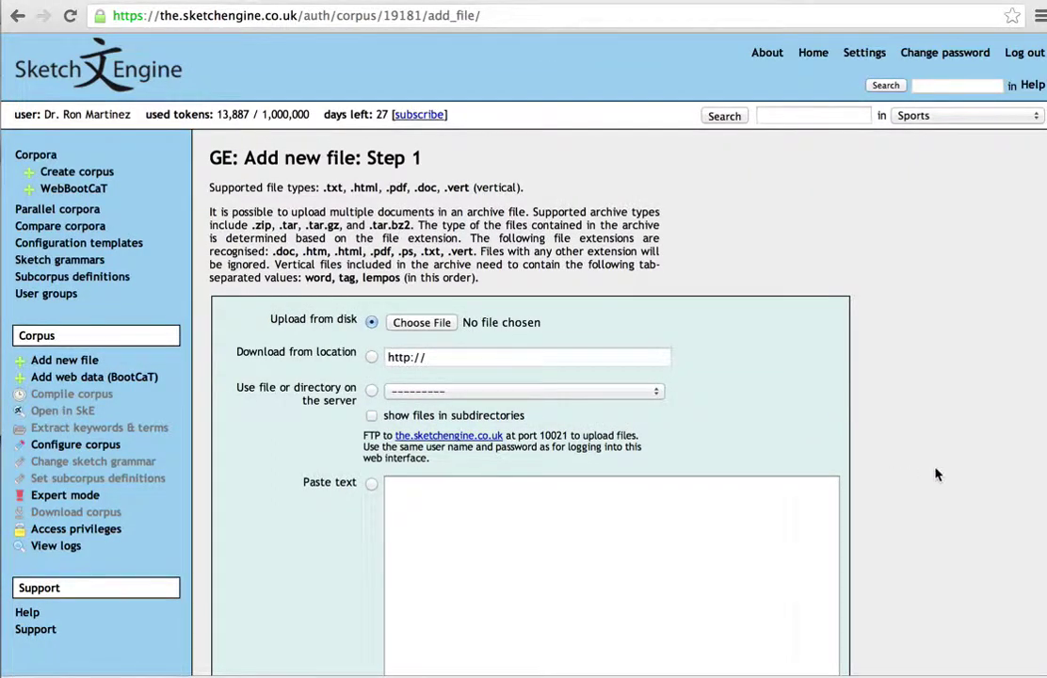
# Step: Upload the file and finish adding it, giving GE 6,679 tokens
pyautogui.scroll(-4, 935, 470)
pyautogui.scroll(-1, 935, 468)
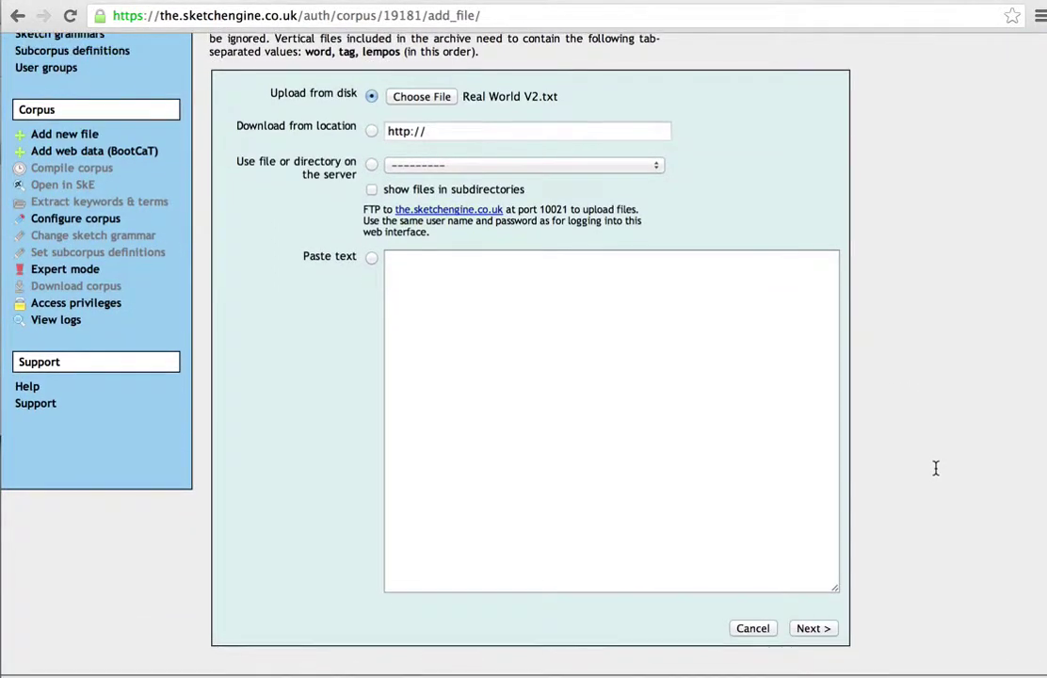
pyautogui.click(814, 630)
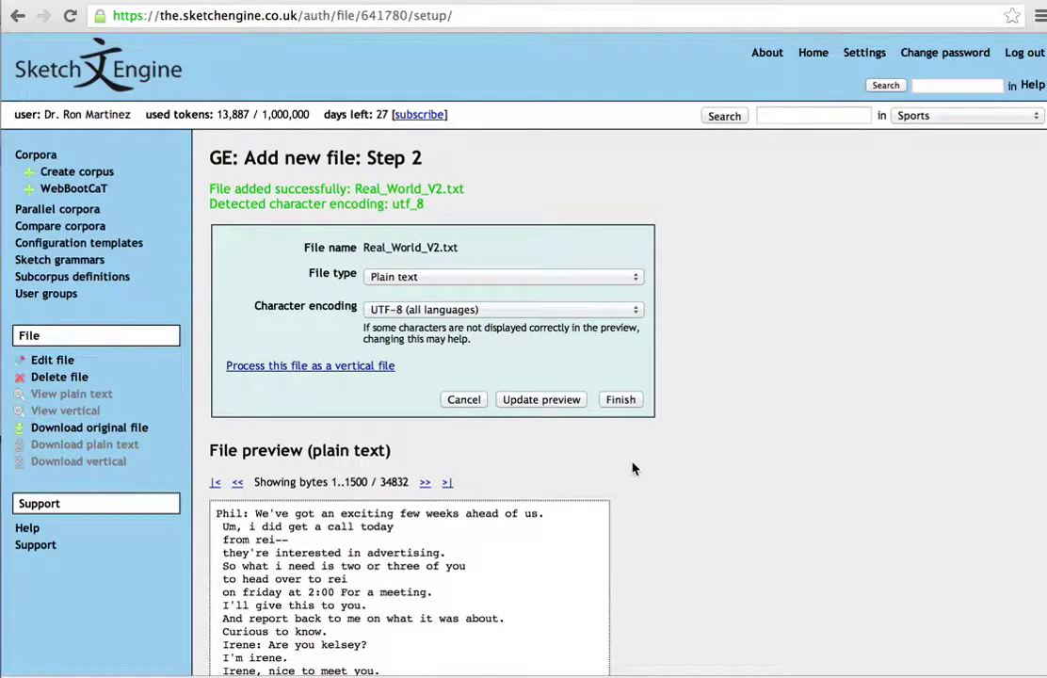
pyautogui.click(617, 400)
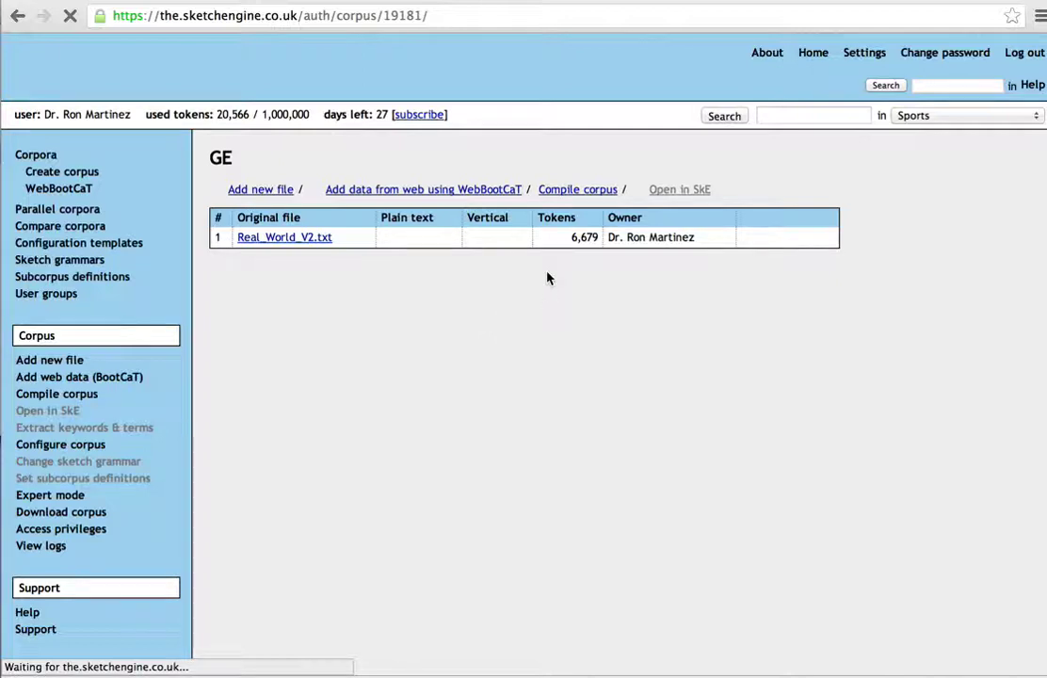
# Step: Compile GE with word sketches and thesaurus, then open it for searching
pyautogui.click(582, 198)
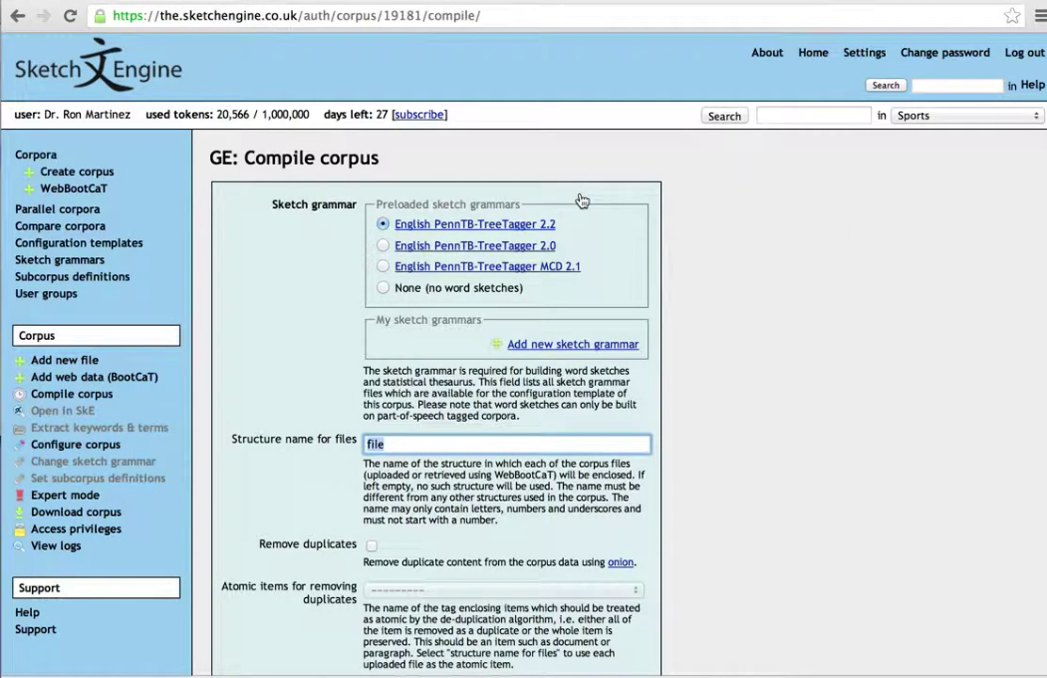
pyautogui.scroll(-5, 670, 431)
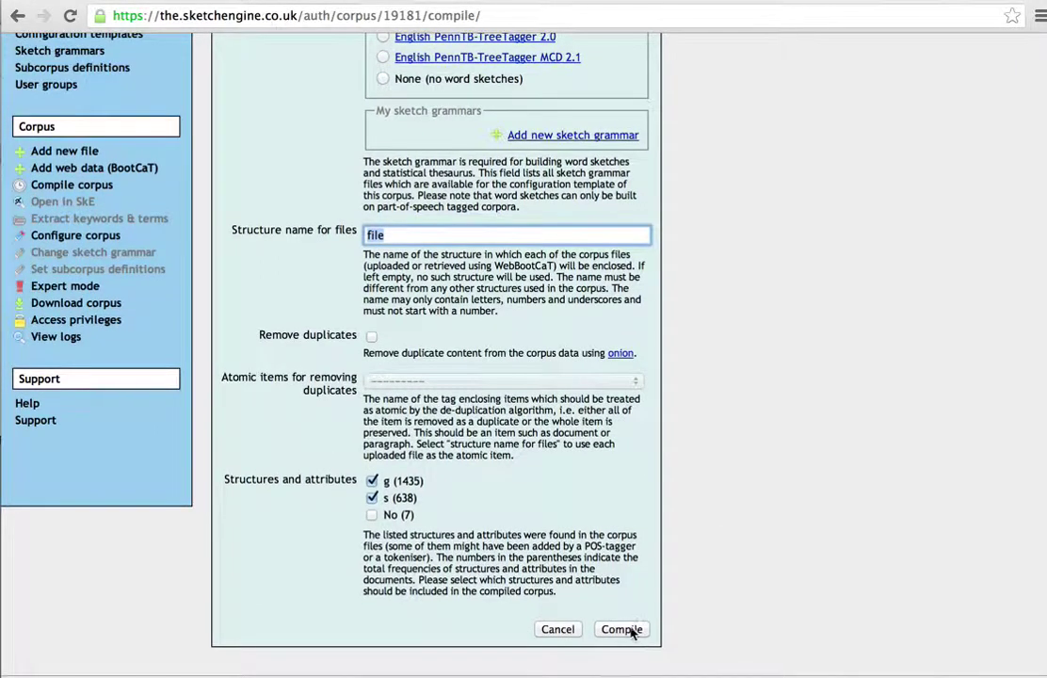
pyautogui.click(629, 627)
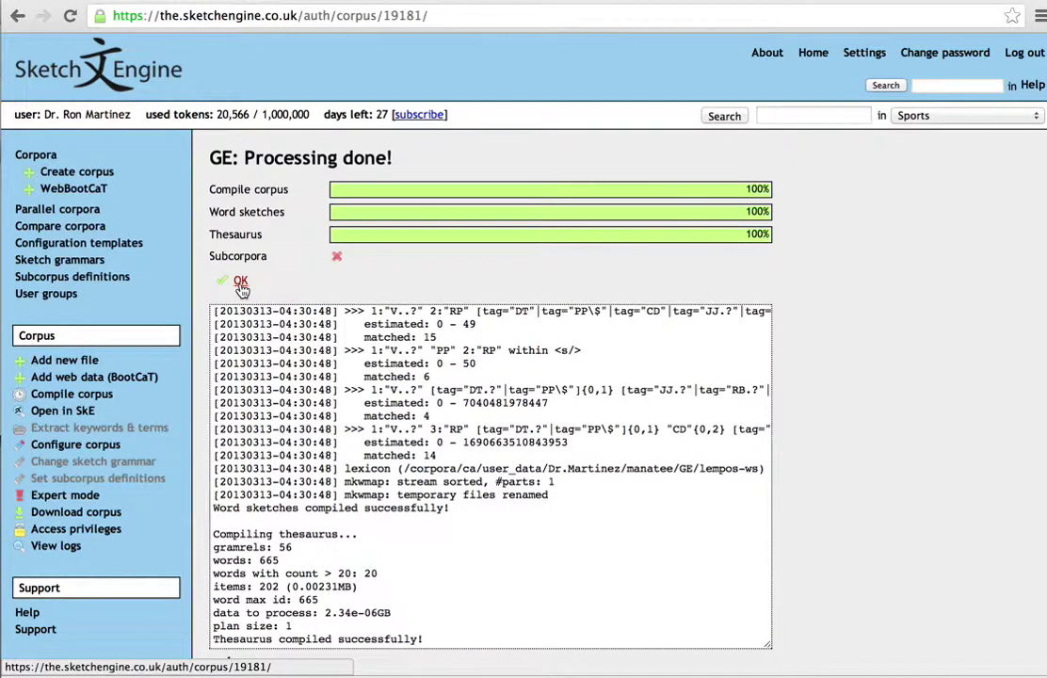
pyautogui.click(241, 281)
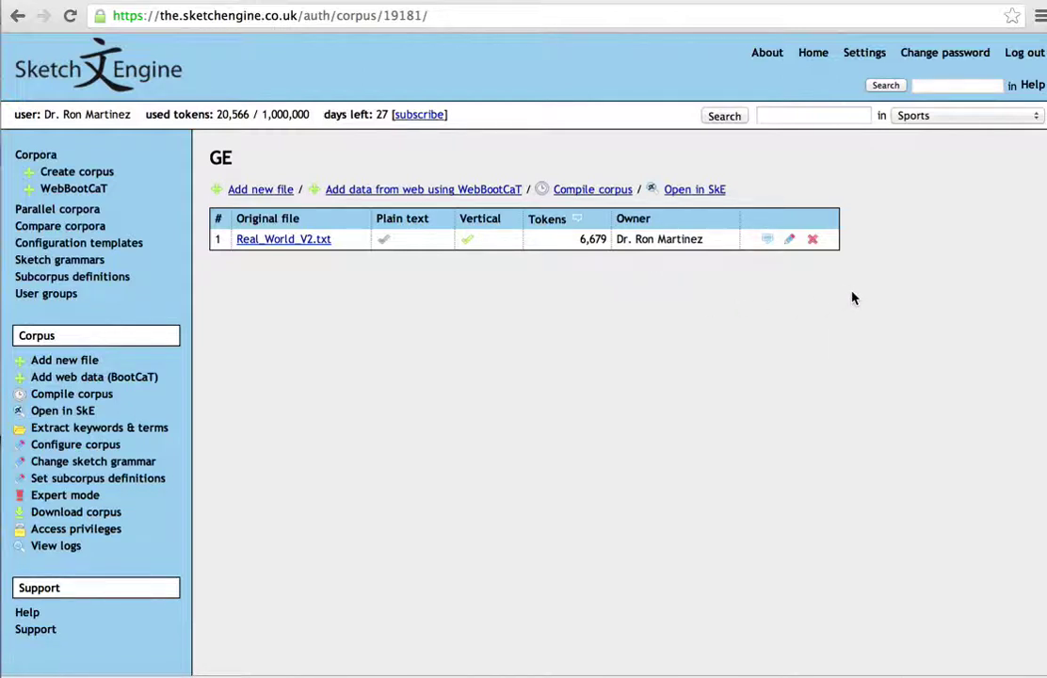
pyautogui.click(711, 192)
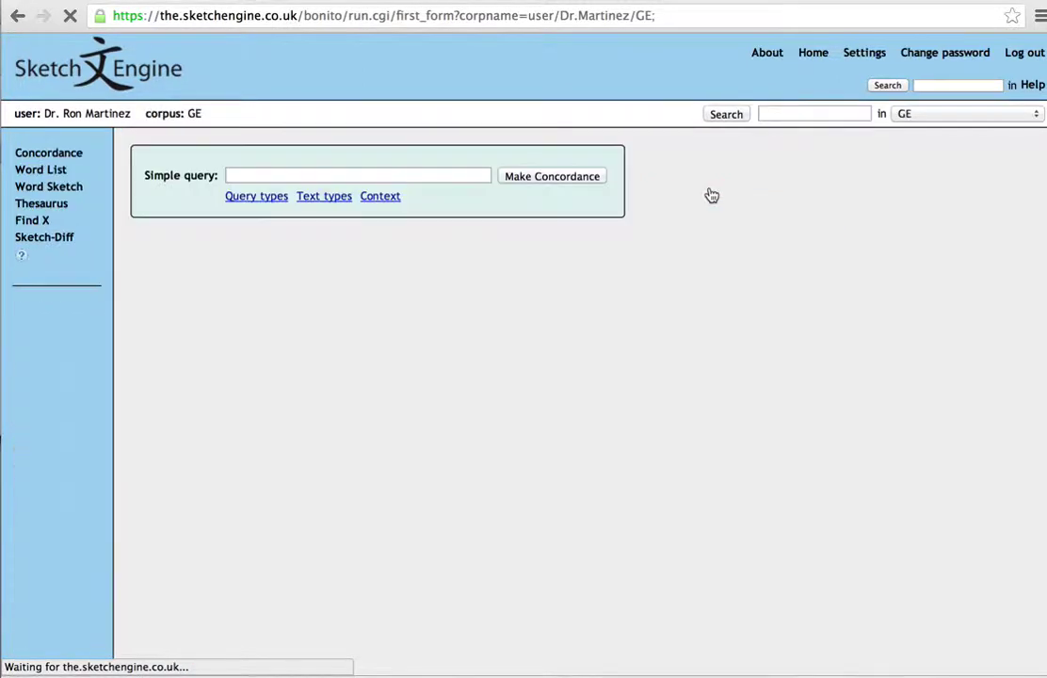
# Step: Quick-search GE for 'funn', then return to the corpora list and open GE's files
pyautogui.click(781, 113)
pyautogui.write('funny')
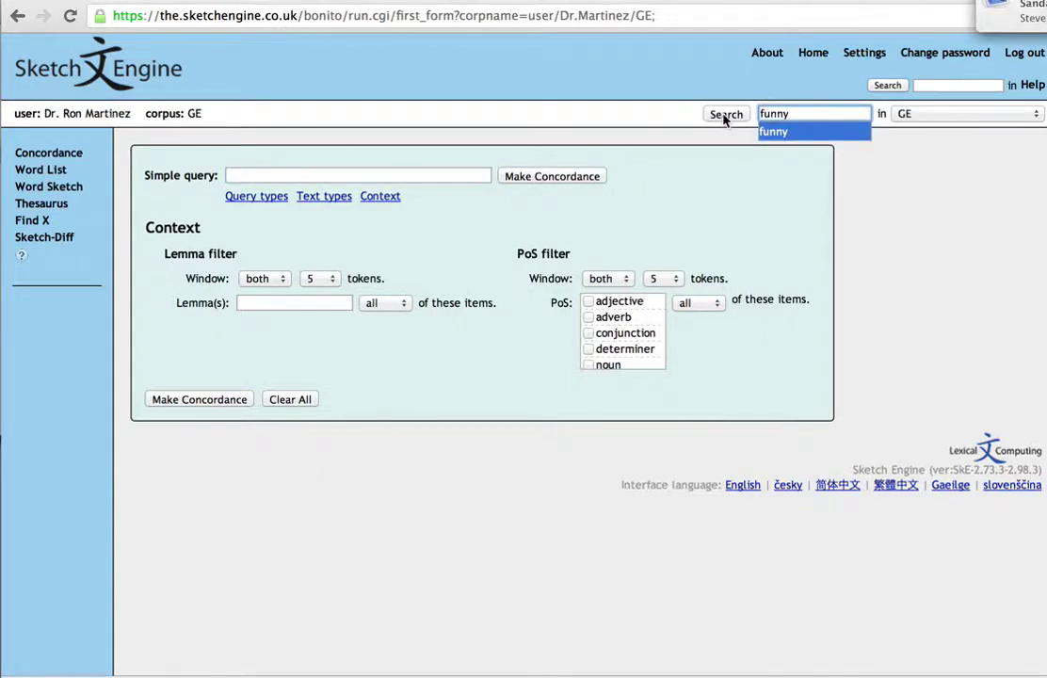
pyautogui.click(725, 115)
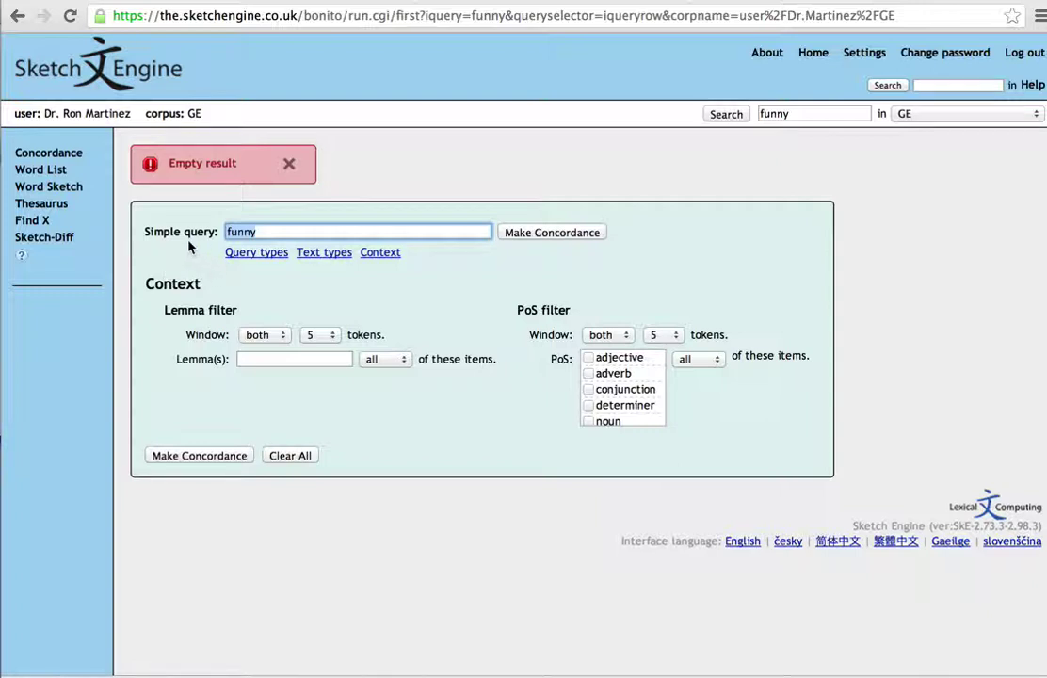
pyautogui.click(111, 79)
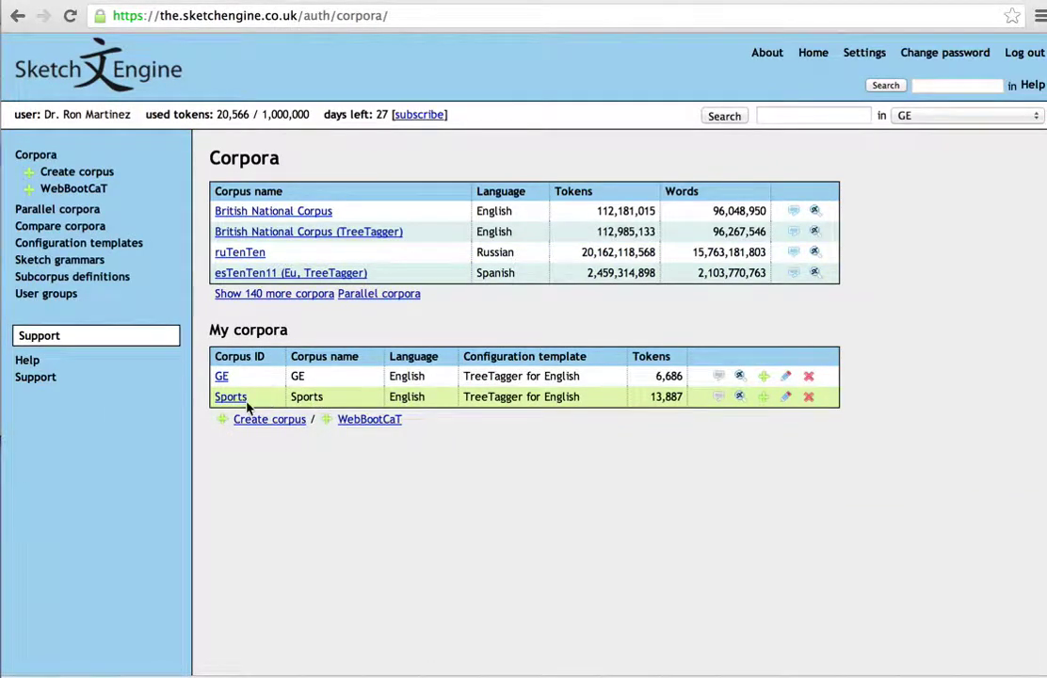
pyautogui.click(222, 377)
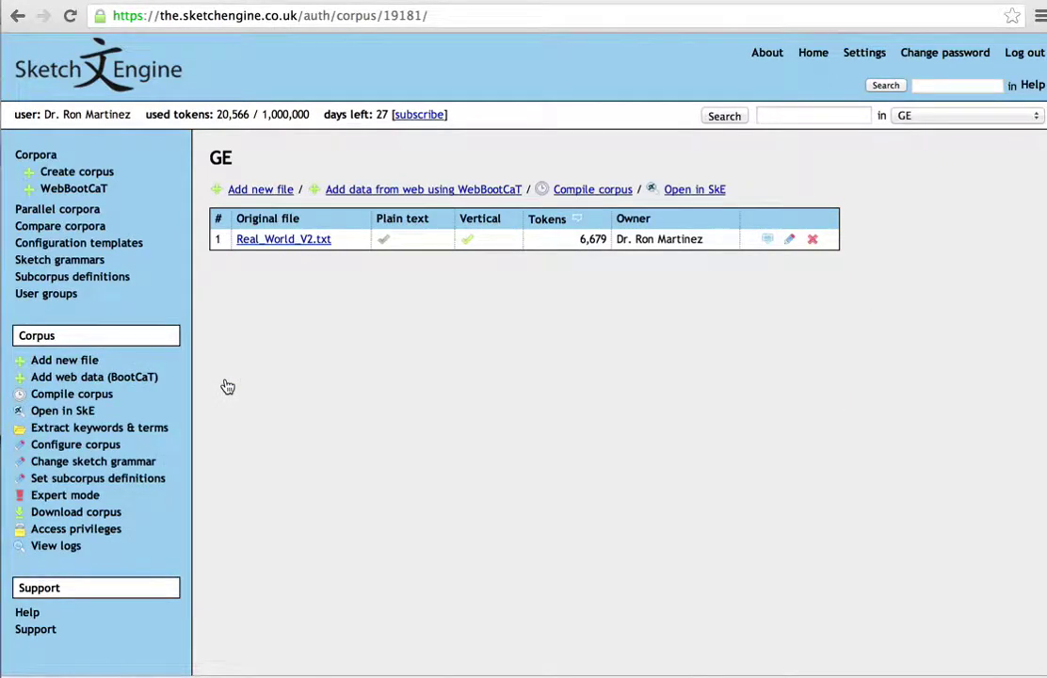
# Step: View GE's vertical file, then quick-search for 'look' to get 17 hits
pyautogui.click(468, 243)
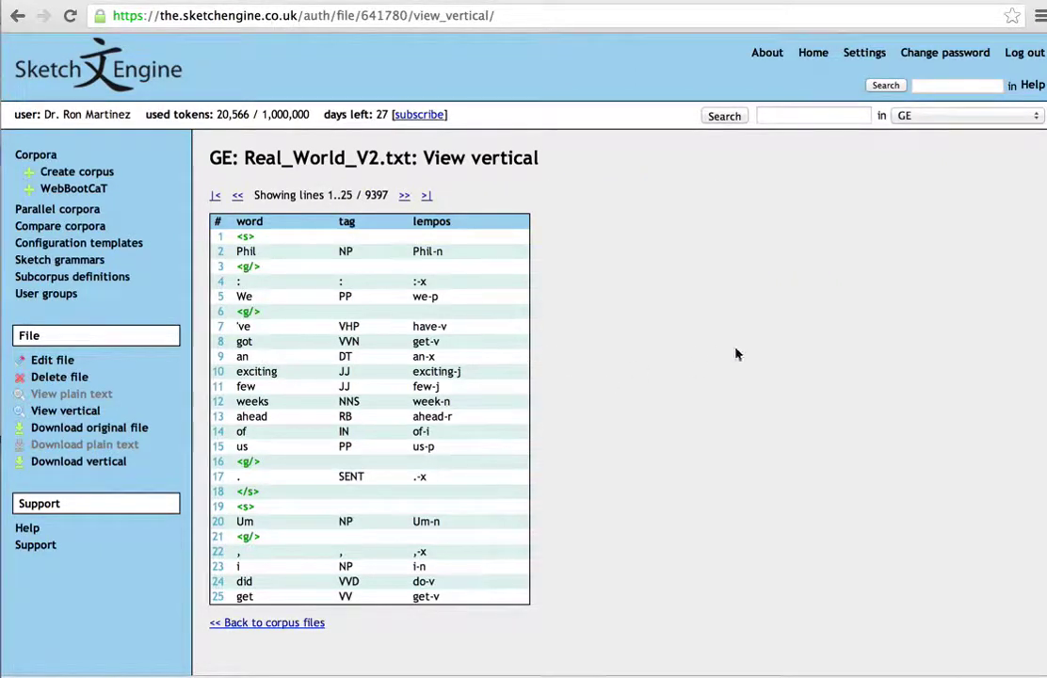
pyautogui.click(790, 115)
pyautogui.write('look')
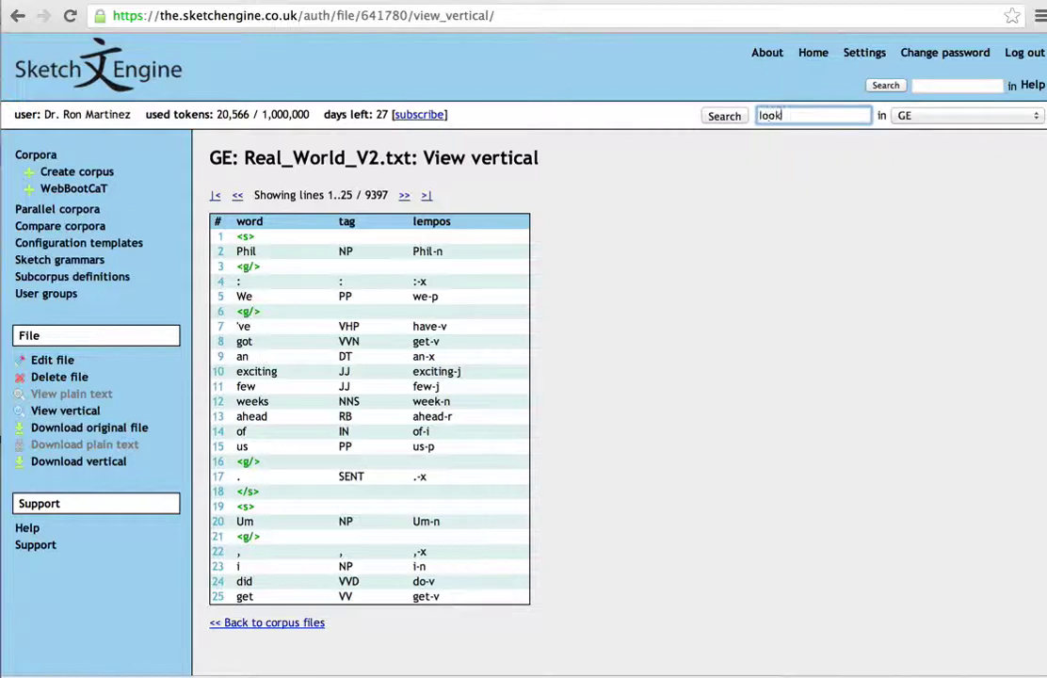
pyautogui.click(725, 117)
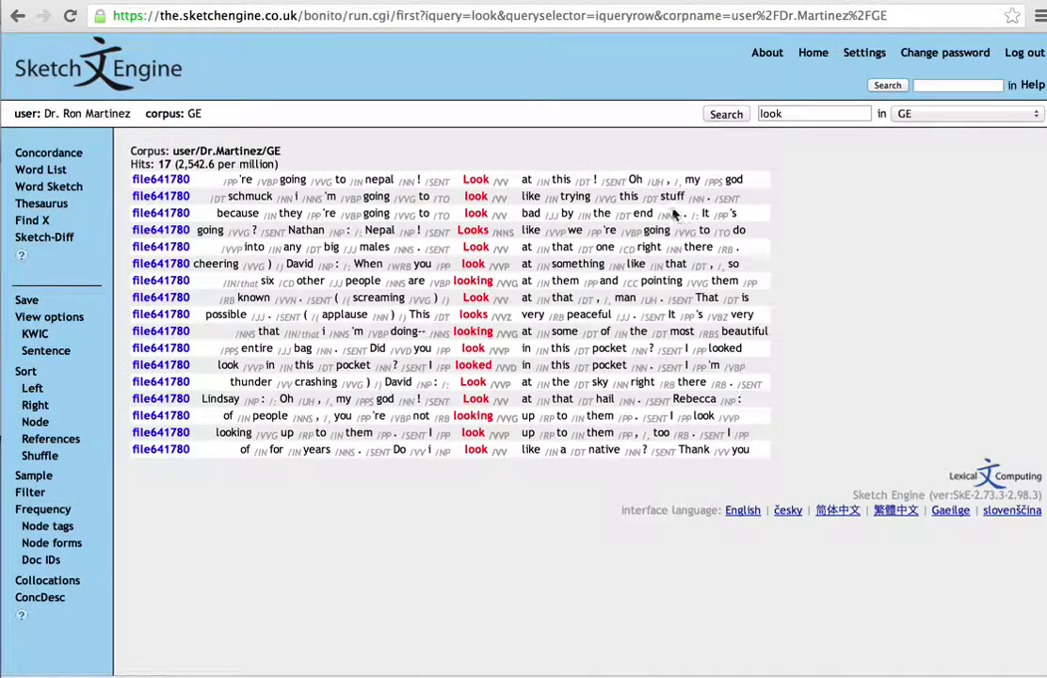
# Step: Turn off the 'tag' attribute in the 'look' concordance view options
pyautogui.click(51, 319)
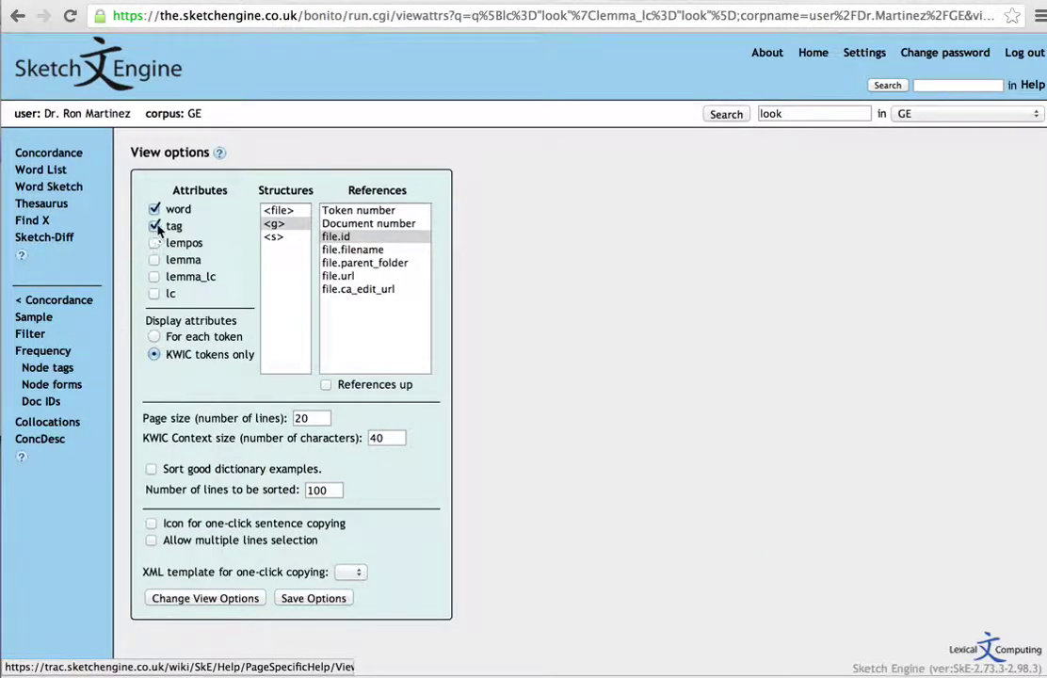
pyautogui.click(153, 226)
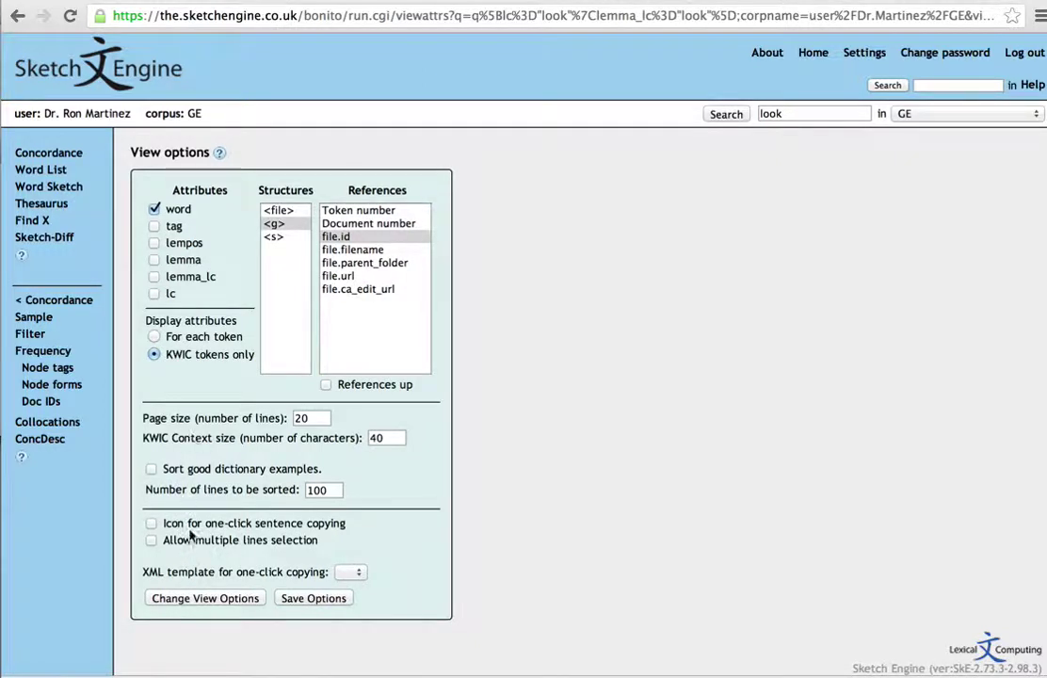
pyautogui.click(200, 598)
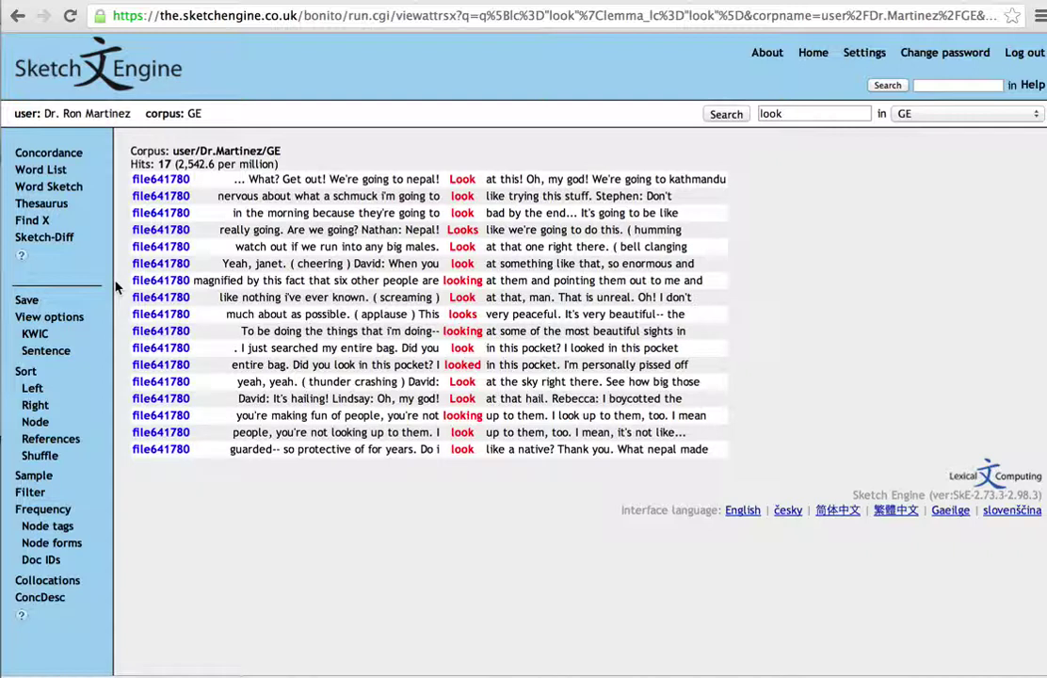
# Step: Switch from GE to the Sports corpus and bring up its word list options
pyautogui.click(50, 174)
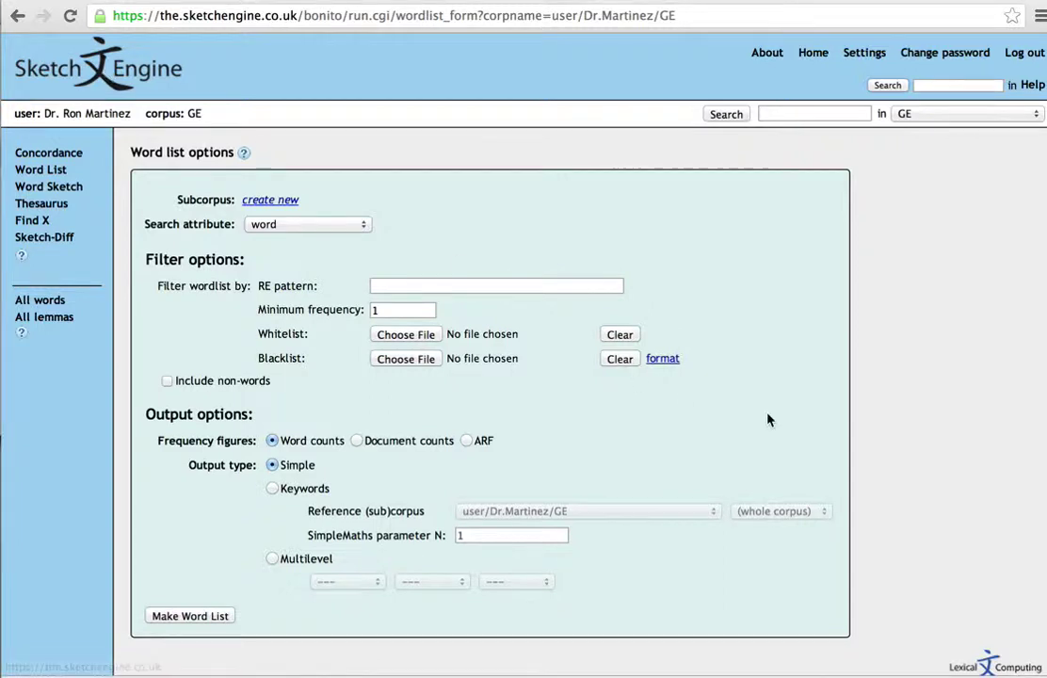
pyautogui.click(101, 79)
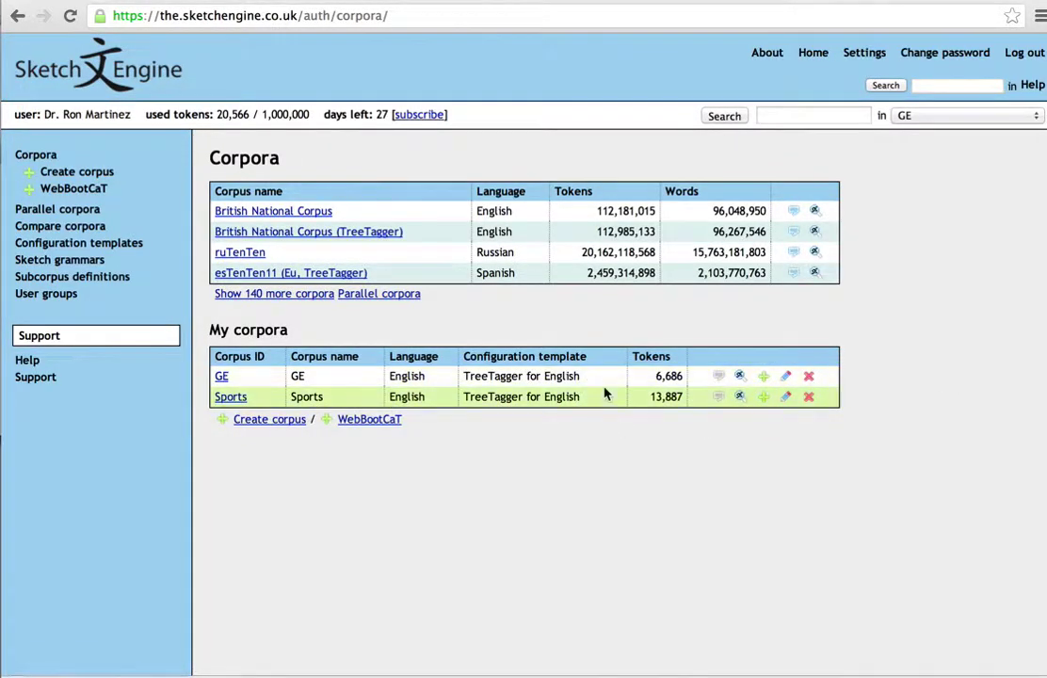
pyautogui.click(741, 399)
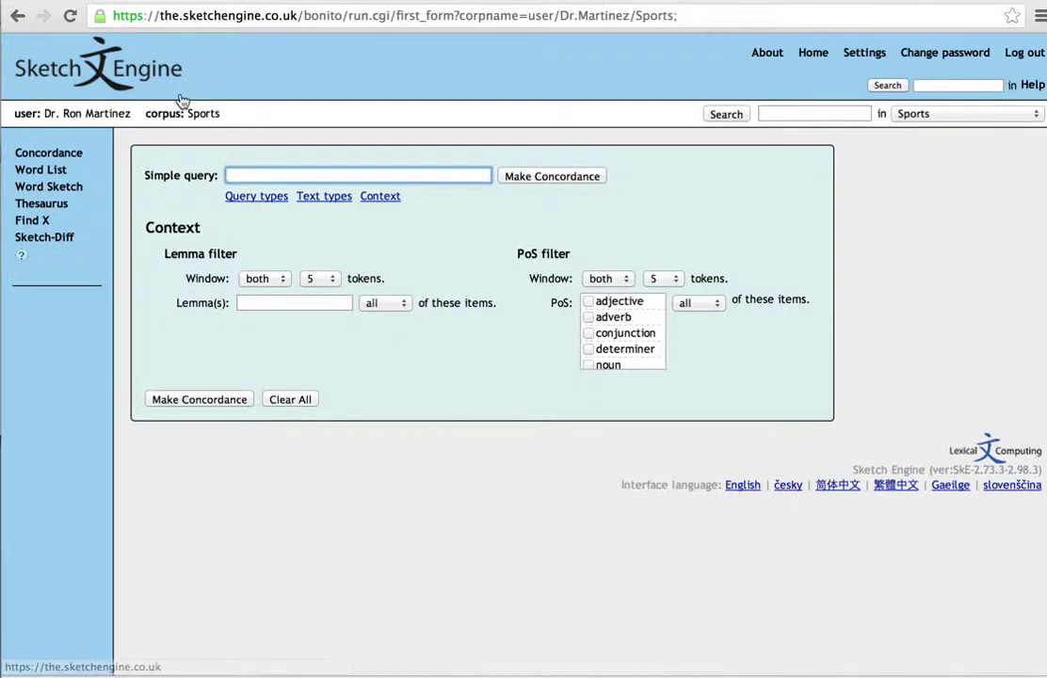
pyautogui.click(46, 175)
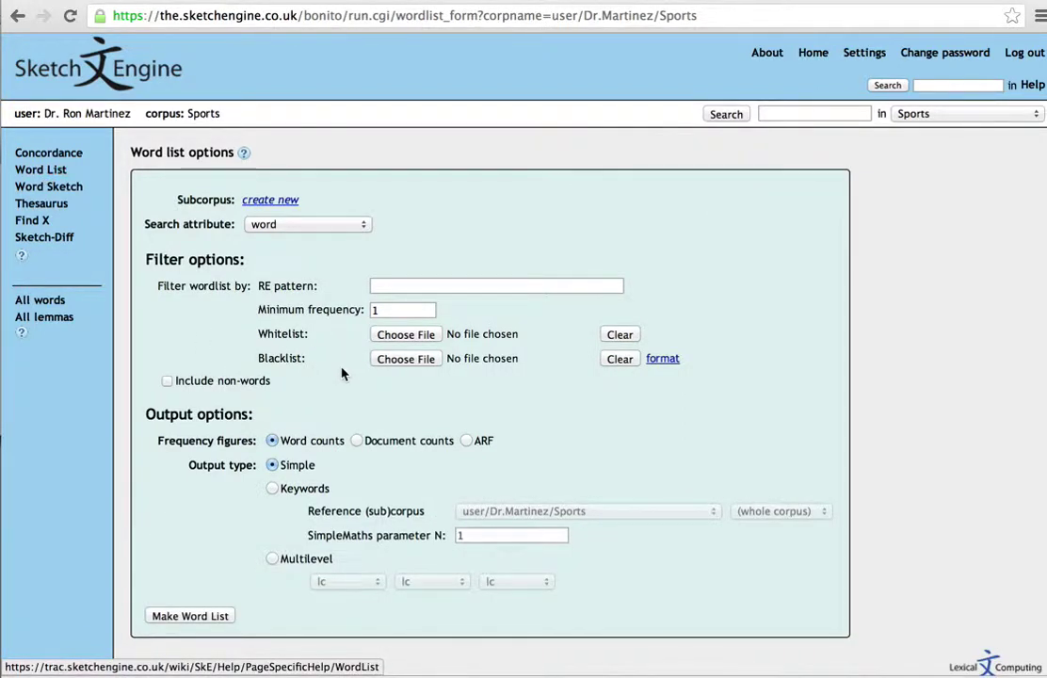
# Step: Set the Sports word list to Keywords against reference corpus GE and generate it
pyautogui.click(272, 489)
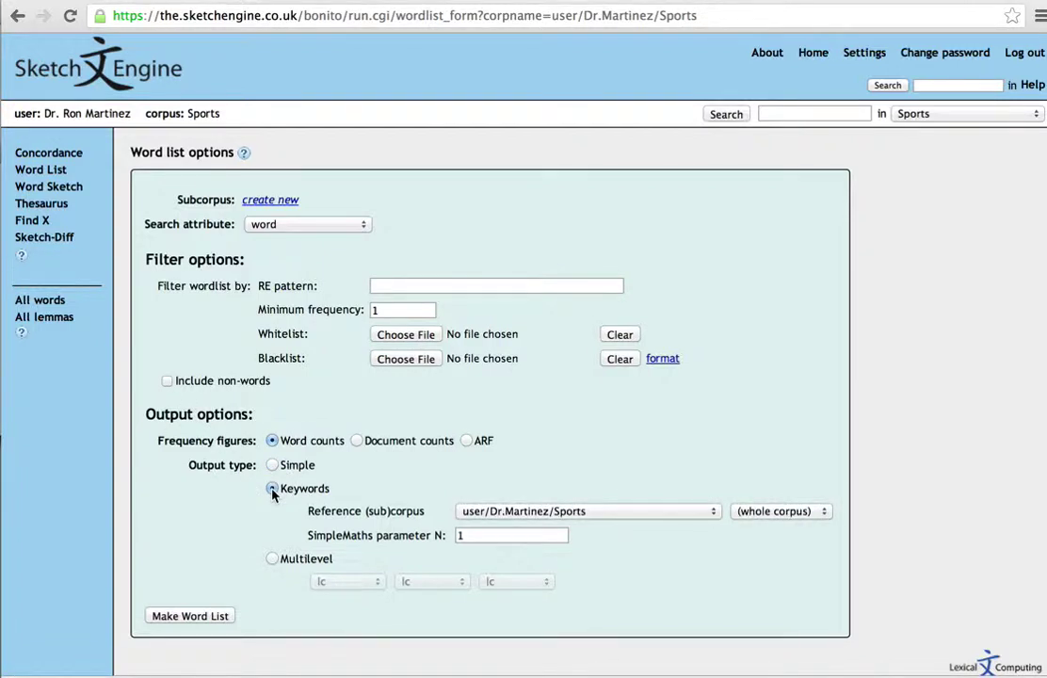
pyautogui.click(714, 520)
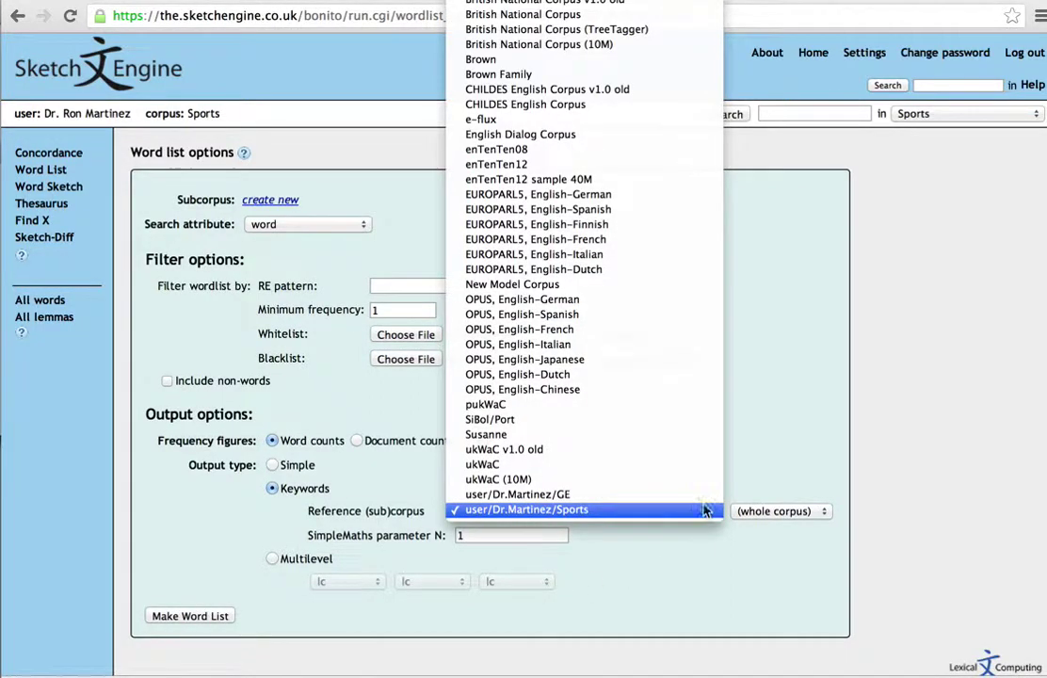
pyautogui.click(639, 497)
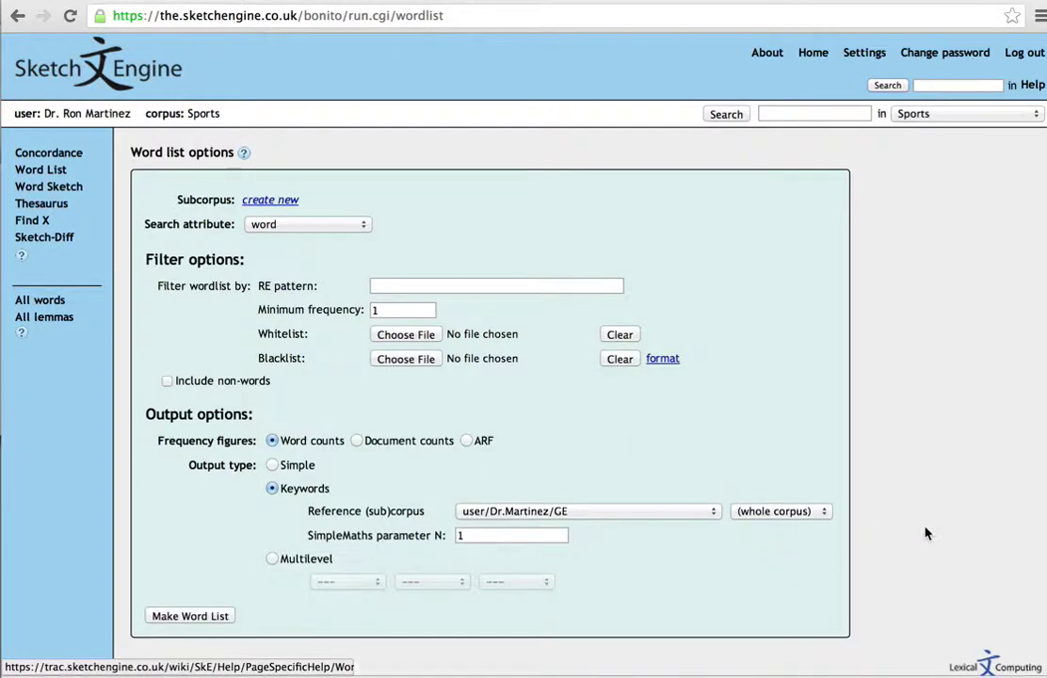
pyautogui.scroll(-2, 925, 533)
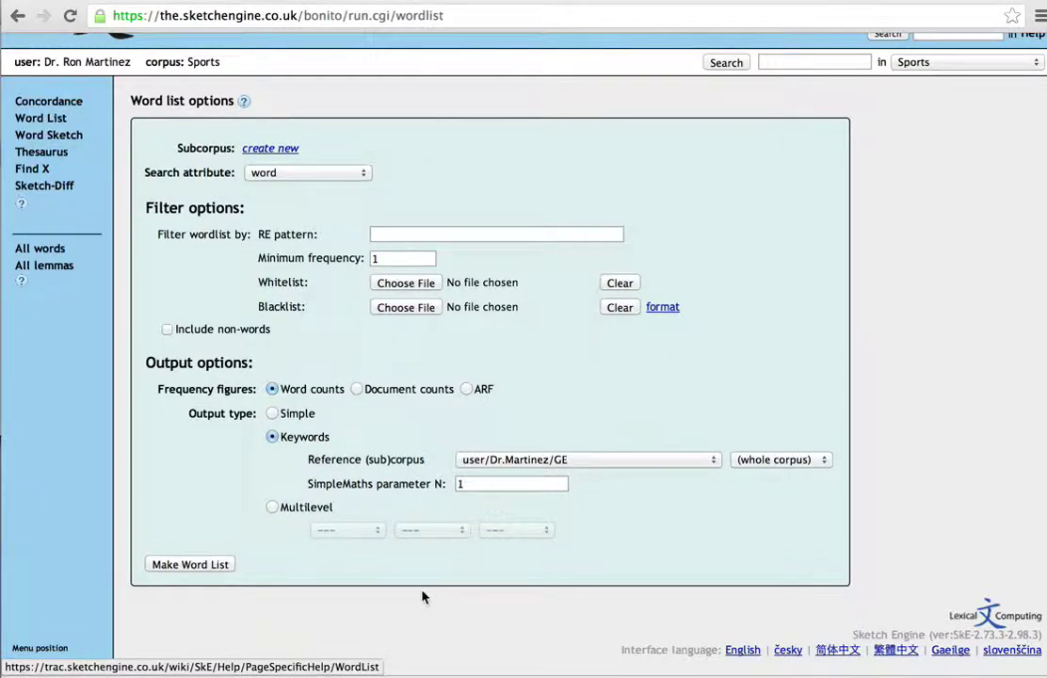
pyautogui.click(185, 565)
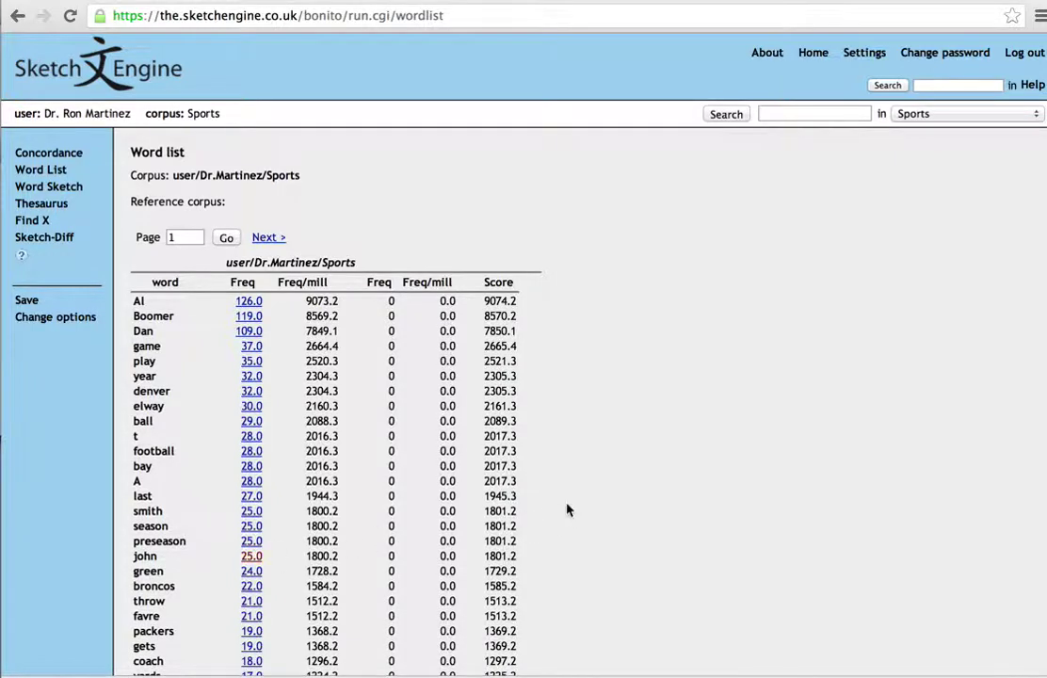
# Step: Review the Sports keywords (game, play, football, season) and bring up the Save Word List form
pyautogui.scroll(-2, 649, 464)
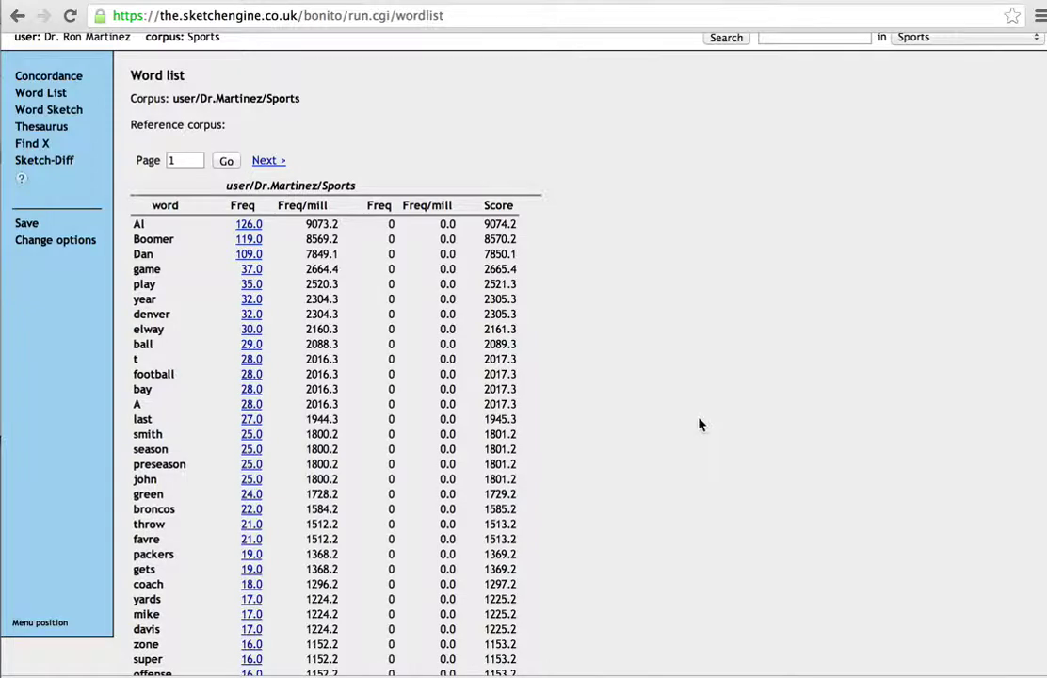
pyautogui.scroll(1, 700, 424)
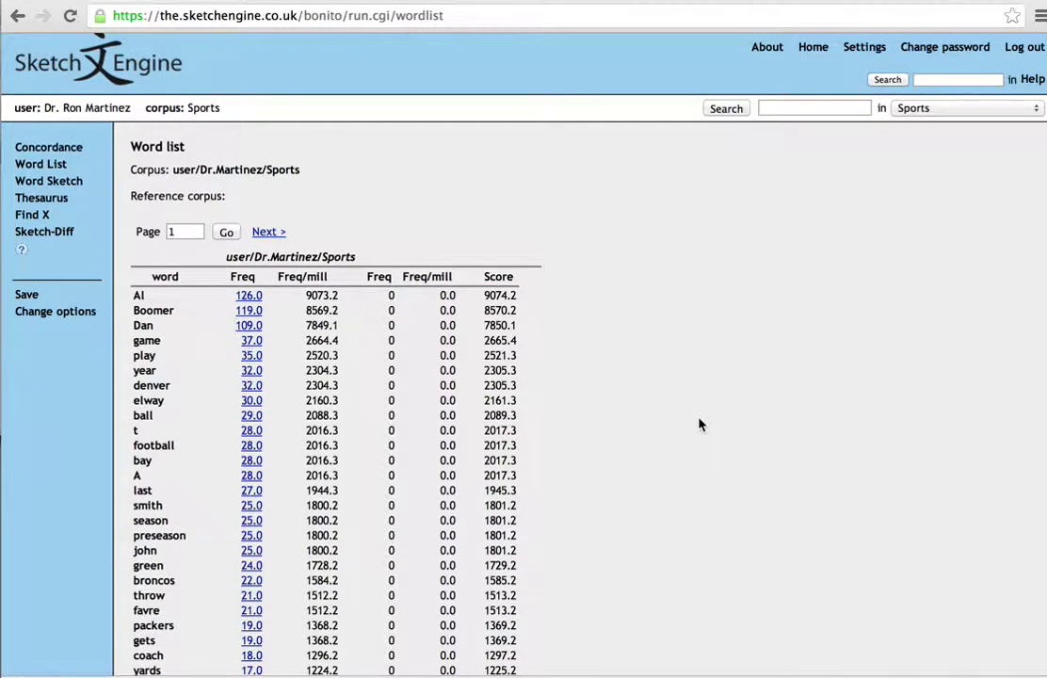
pyautogui.click(28, 296)
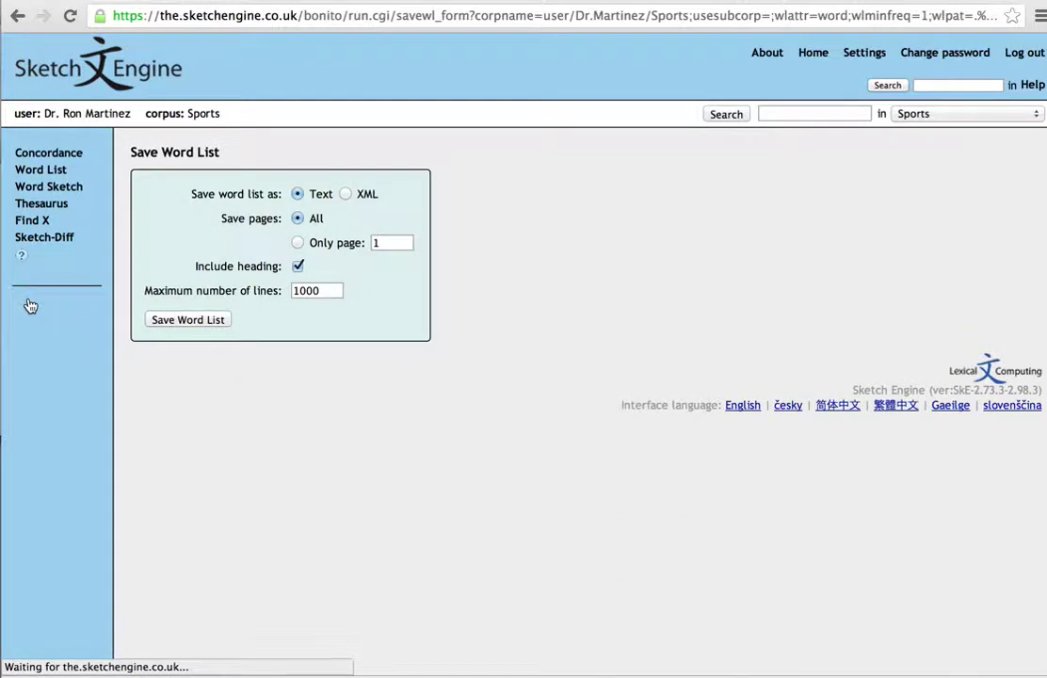
# Step: Download the Sports keyword list as wl (4).txt, open it to check its contents, then close it
pyautogui.click(197, 325)
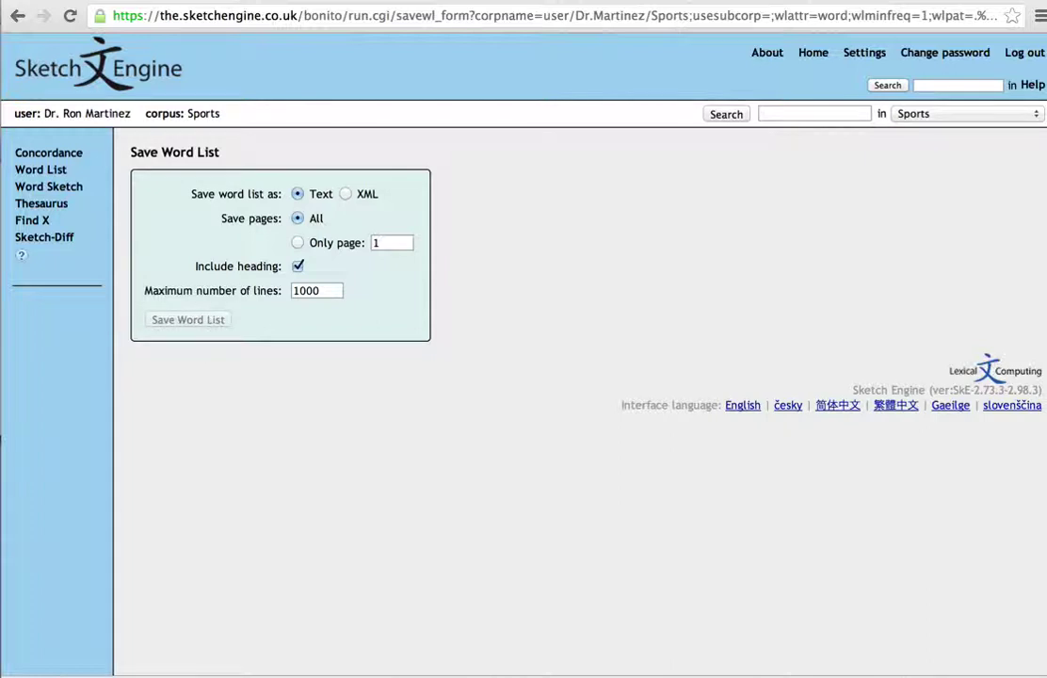
pyautogui.click(191, 675)
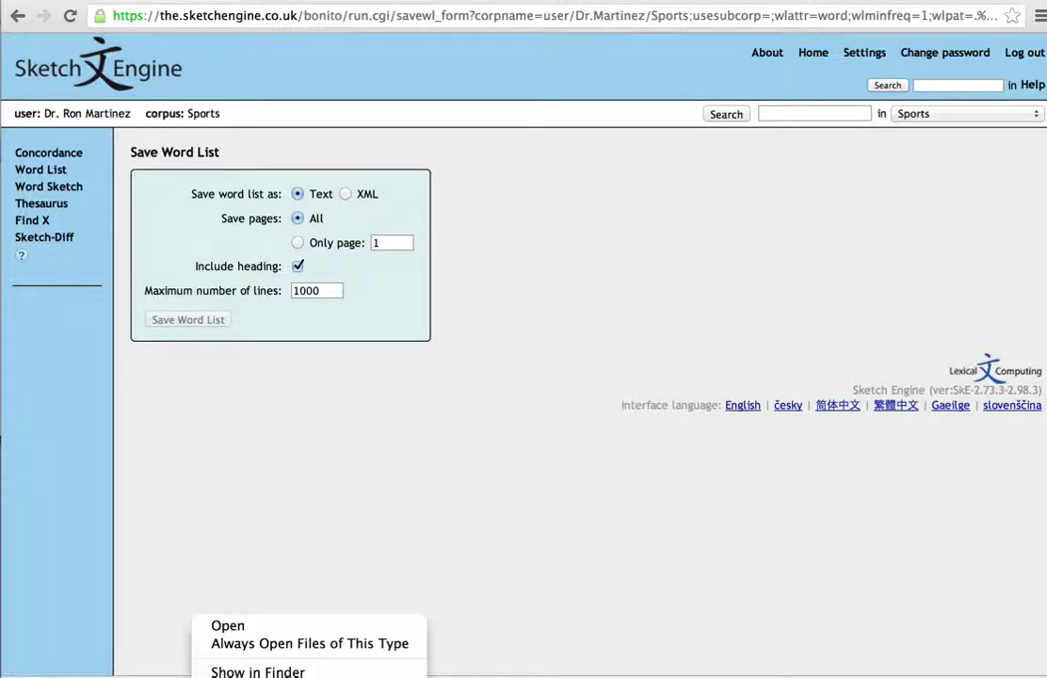
pyautogui.click(222, 627)
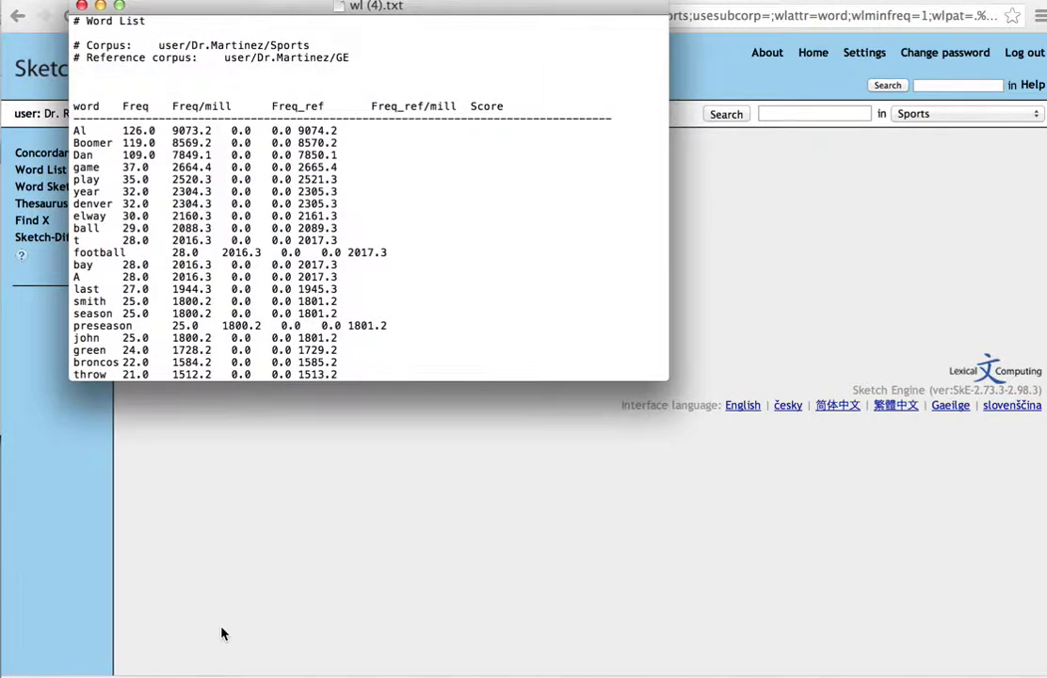
pyautogui.scroll(-5, 437, 239)
pyautogui.scroll(5, 437, 239)
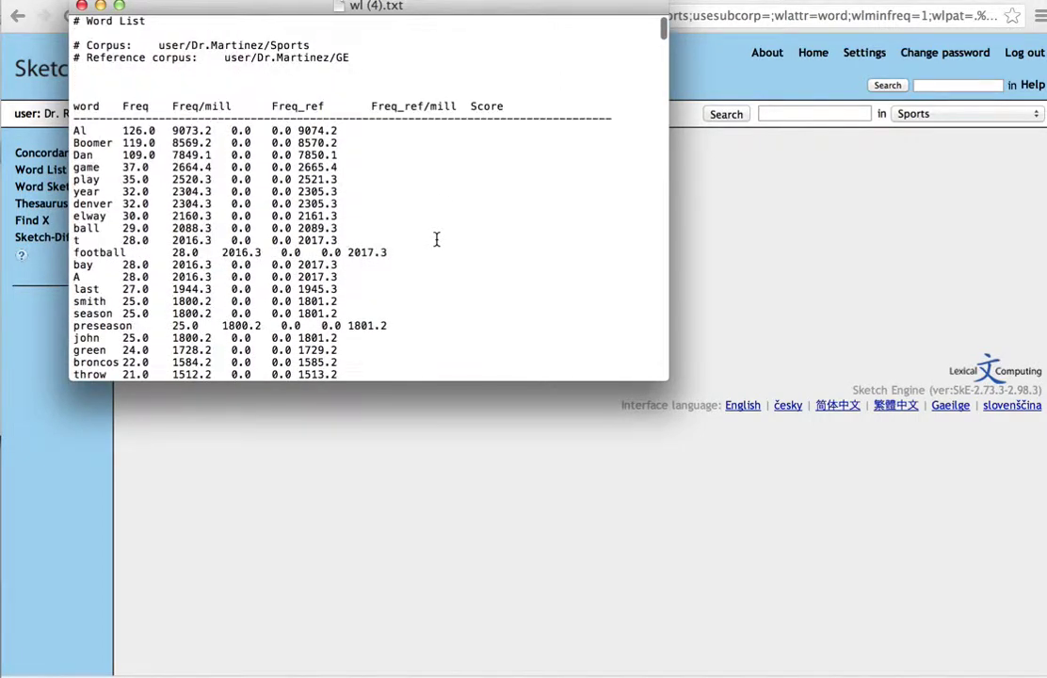
pyautogui.click(82, 6)
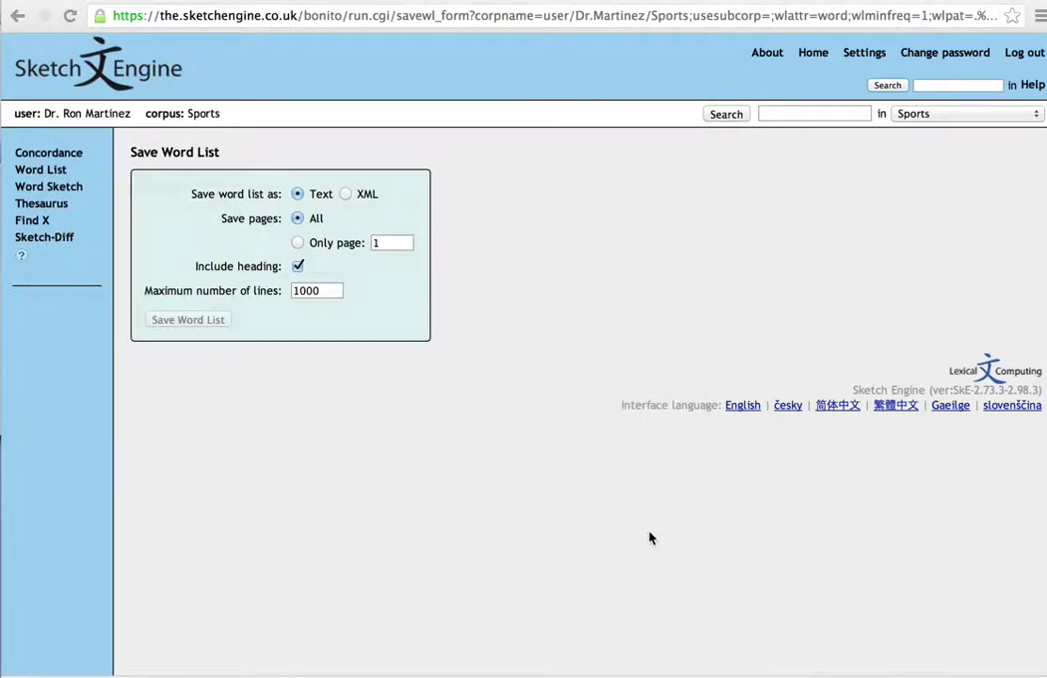